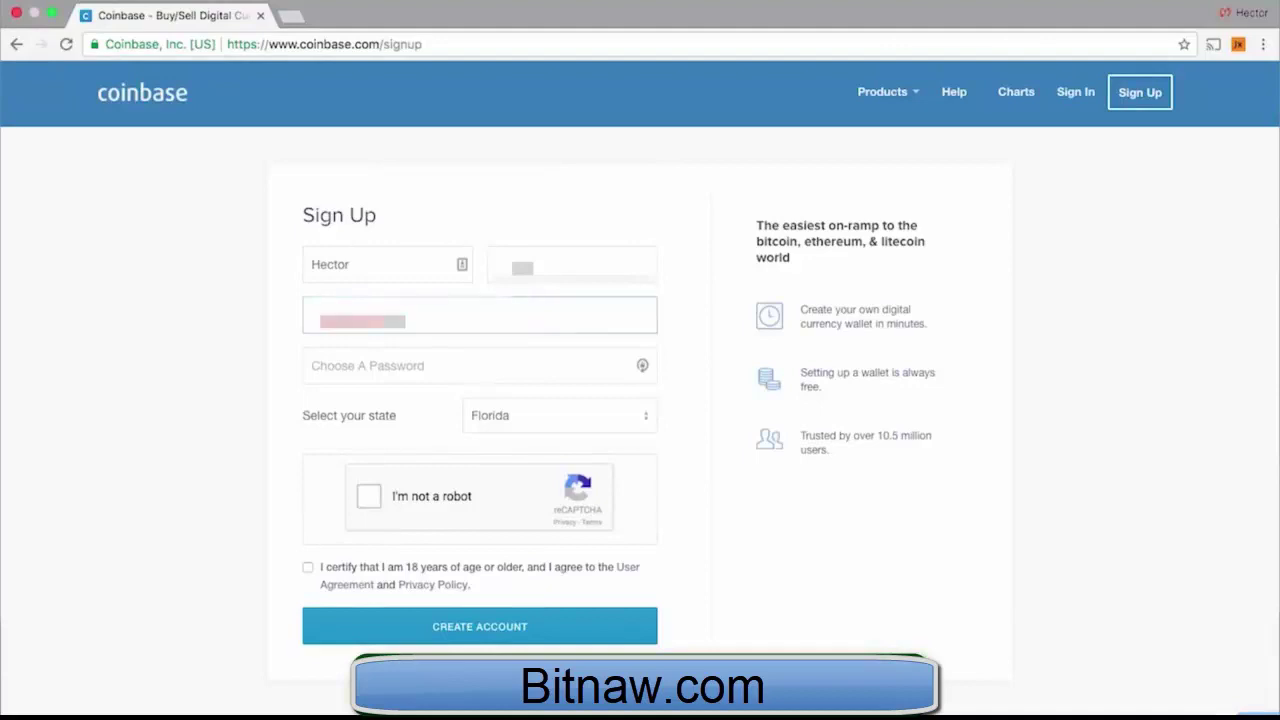
Enter a password on the sign-up form and select Florida as the state of residence
{"action": "key", "text": "Tab"}
{"action": "type", "text": "abcdefghi"}
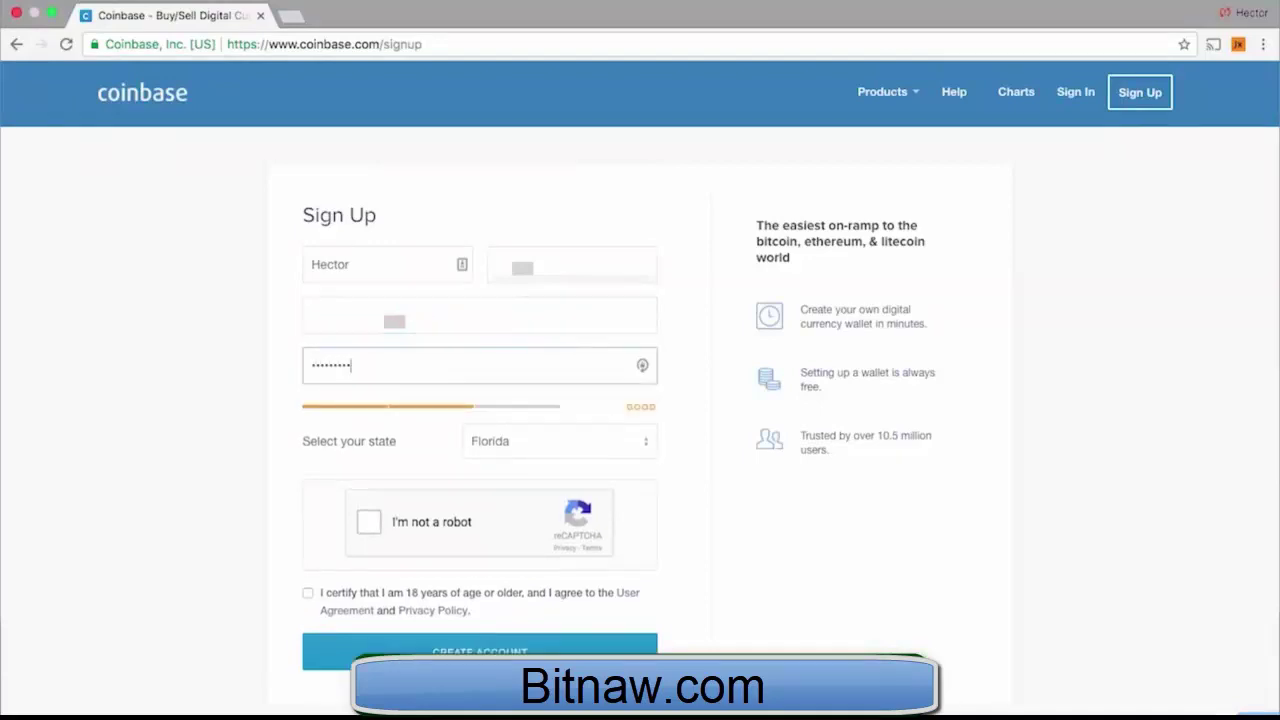
{"action": "left_click", "coordinate": [593, 445]}
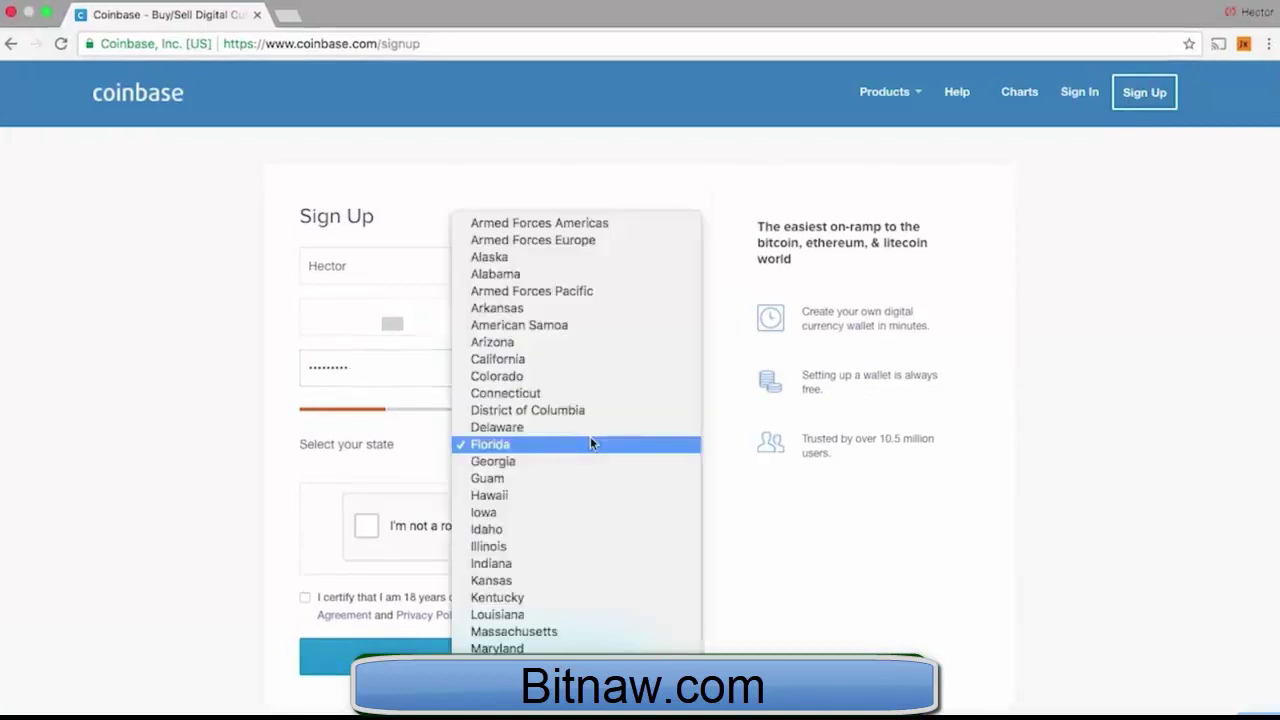
{"action": "left_click", "coordinate": [590, 443]}
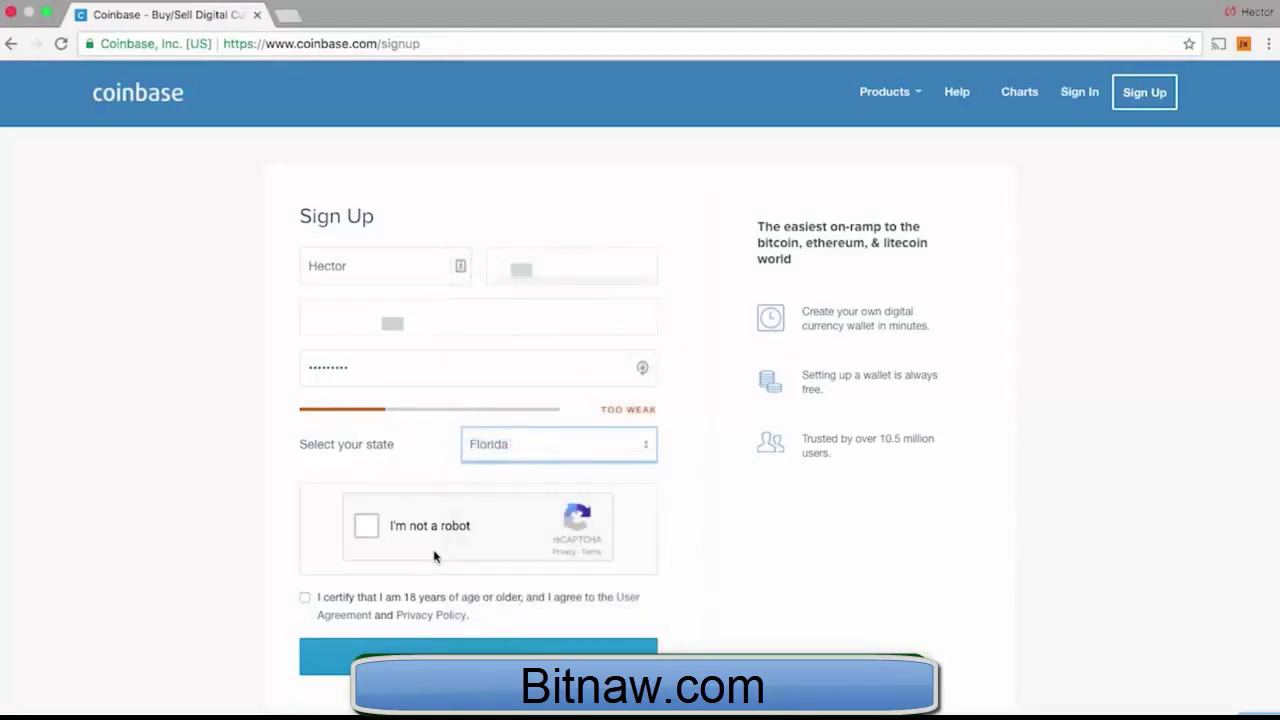
Pass the captcha by marking the street-sign tiles, accept the 18+/terms box, and create the account
{"action": "left_click", "coordinate": [373, 541]}
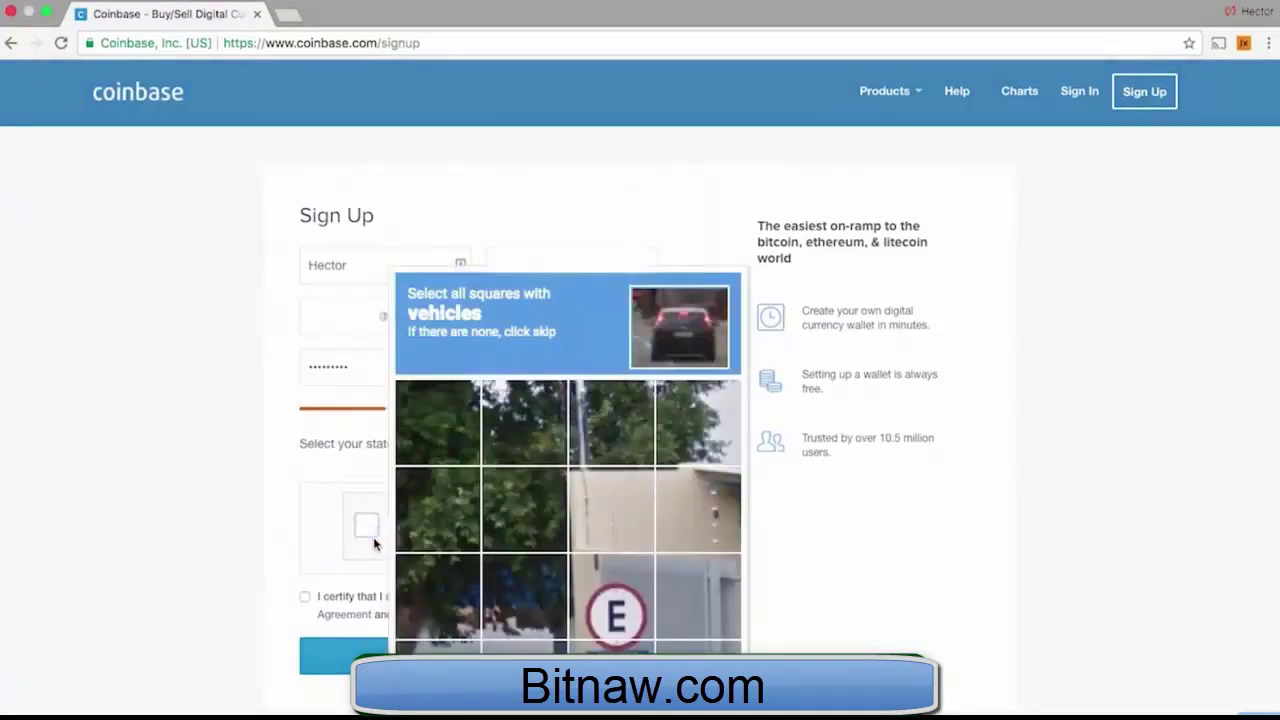
{"action": "left_click", "coordinate": [630, 603]}
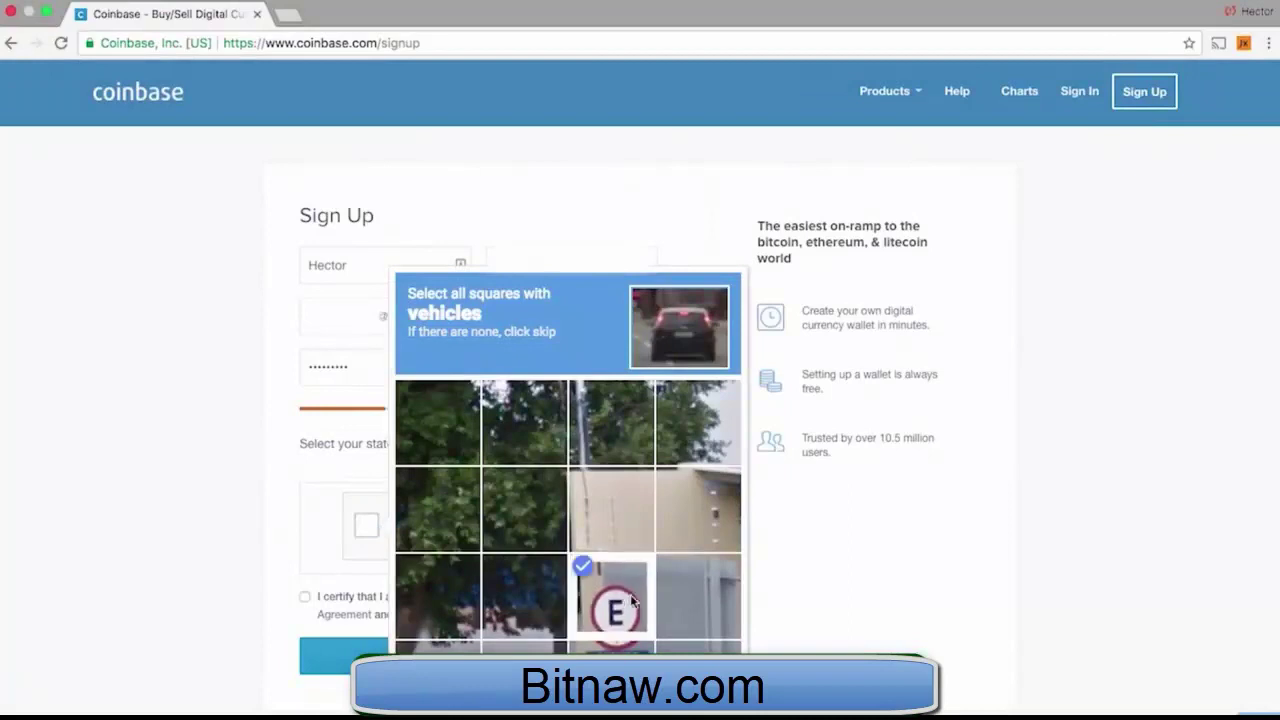
{"action": "left_click", "coordinate": [612, 648]}
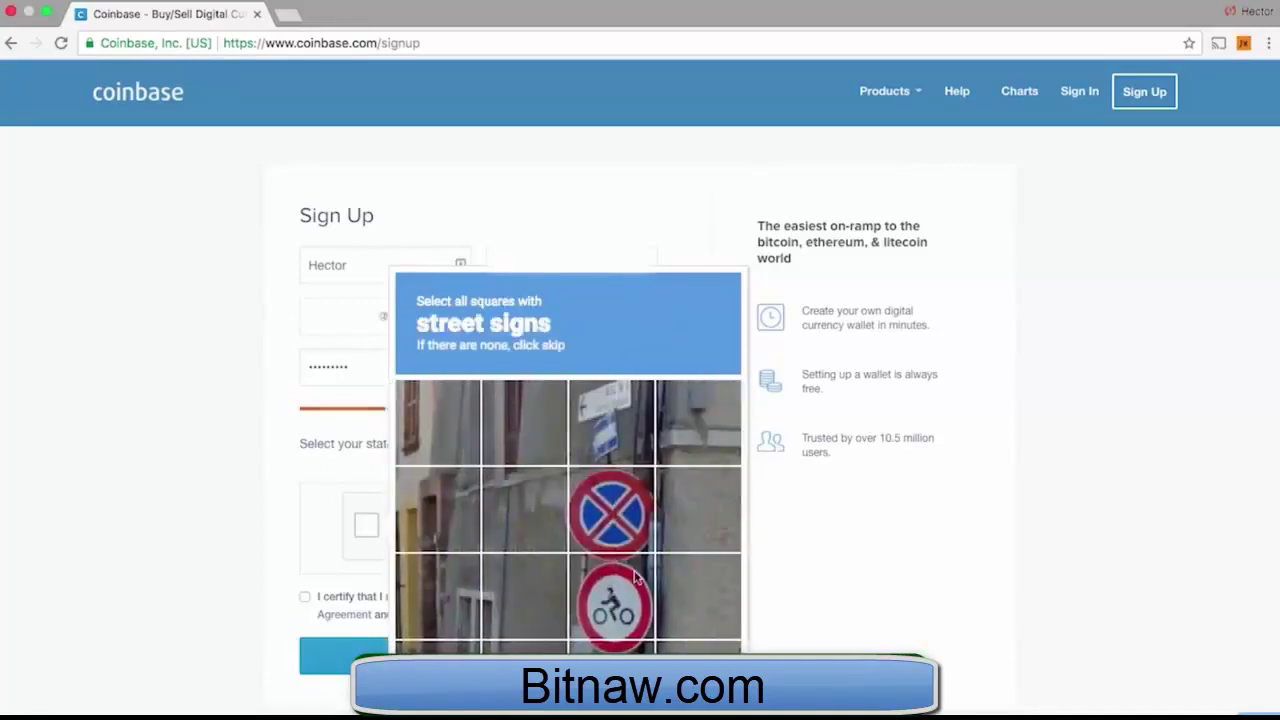
{"action": "left_click", "coordinate": [643, 528]}
{"action": "left_click", "coordinate": [624, 600]}
{"action": "left_click", "coordinate": [614, 648]}
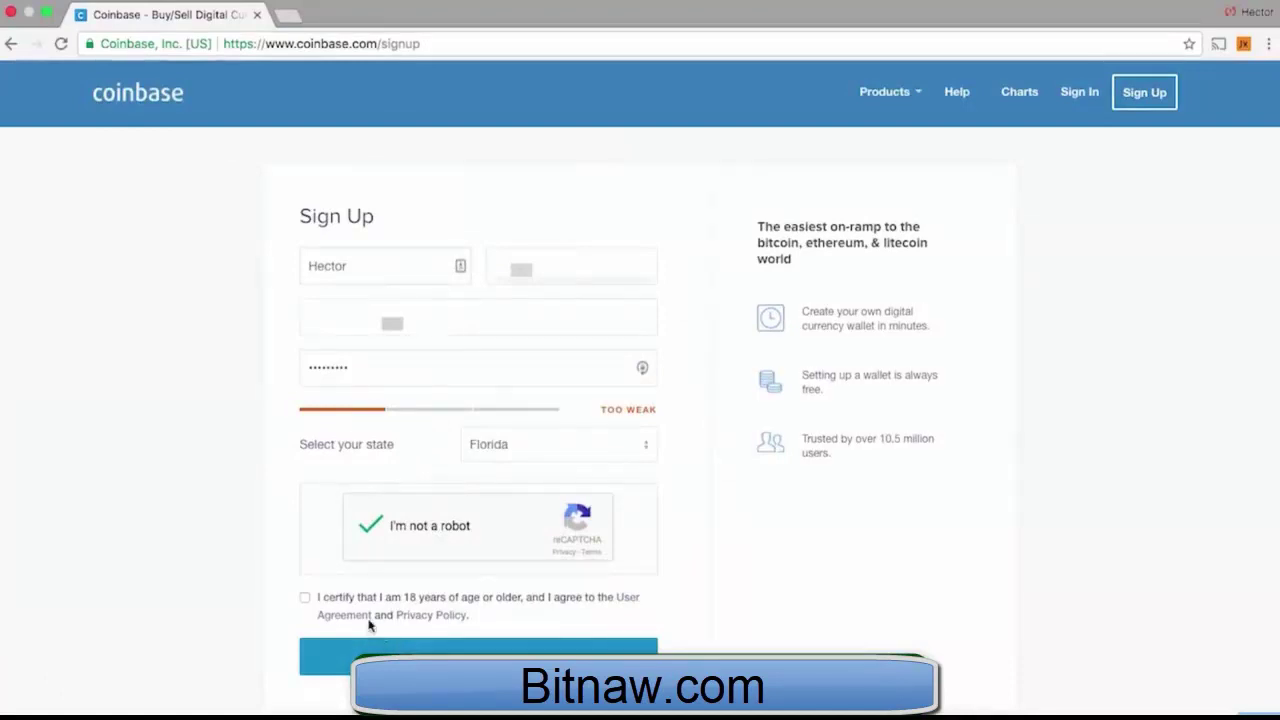
{"action": "left_click", "coordinate": [305, 600]}
{"action": "left_click", "coordinate": [478, 656]}
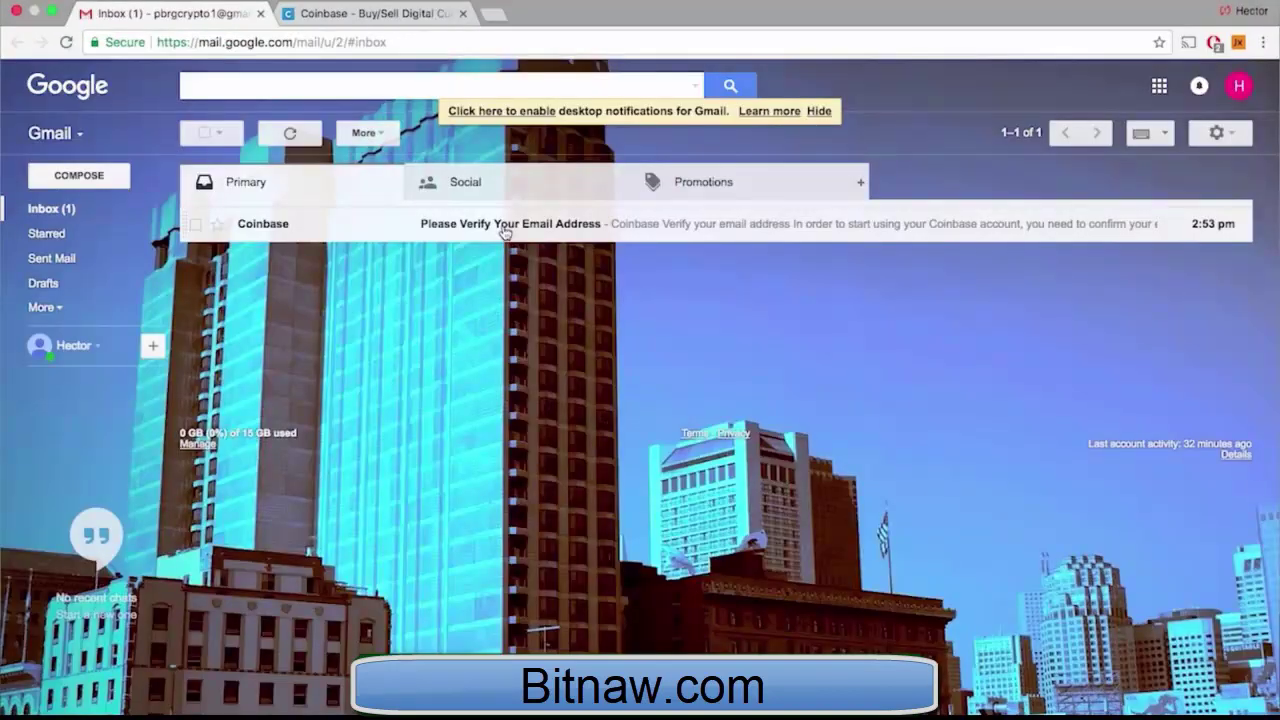
Open Coinbase's 'Please Verify Your Email Address' message and follow its Verify Email Address button
{"action": "left_click", "coordinate": [505, 233]}
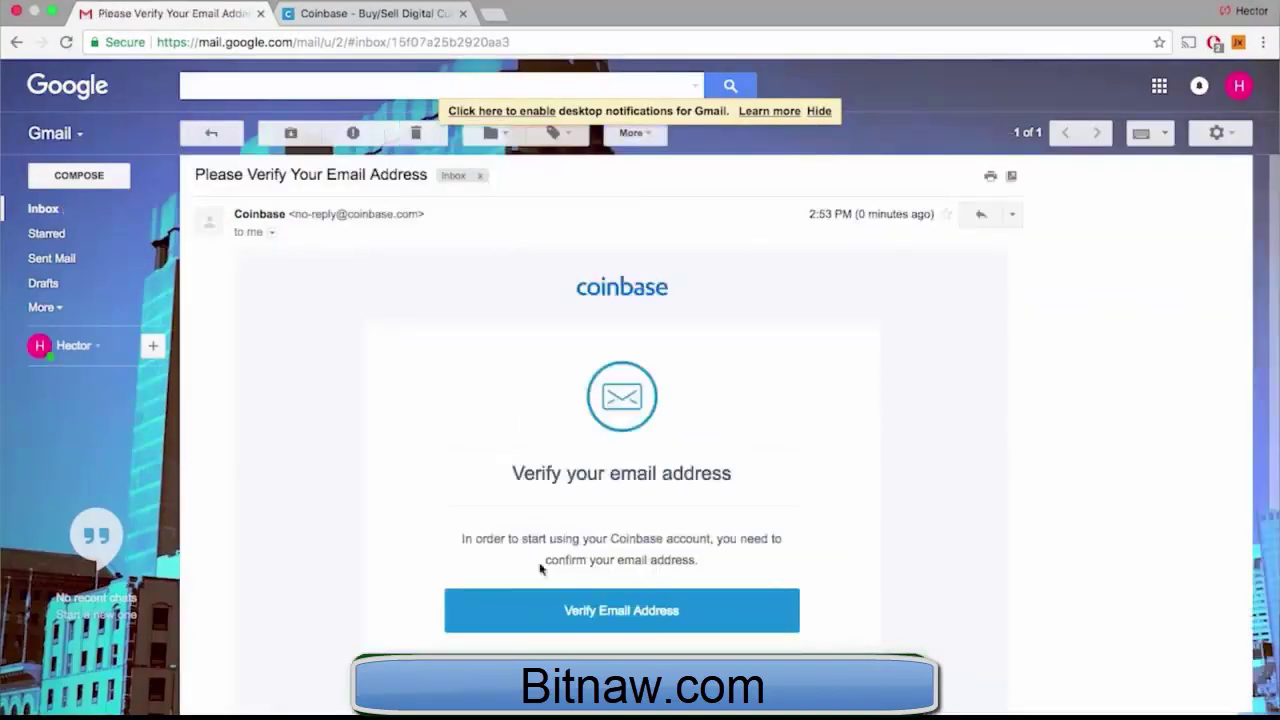
{"action": "left_click", "coordinate": [551, 603]}
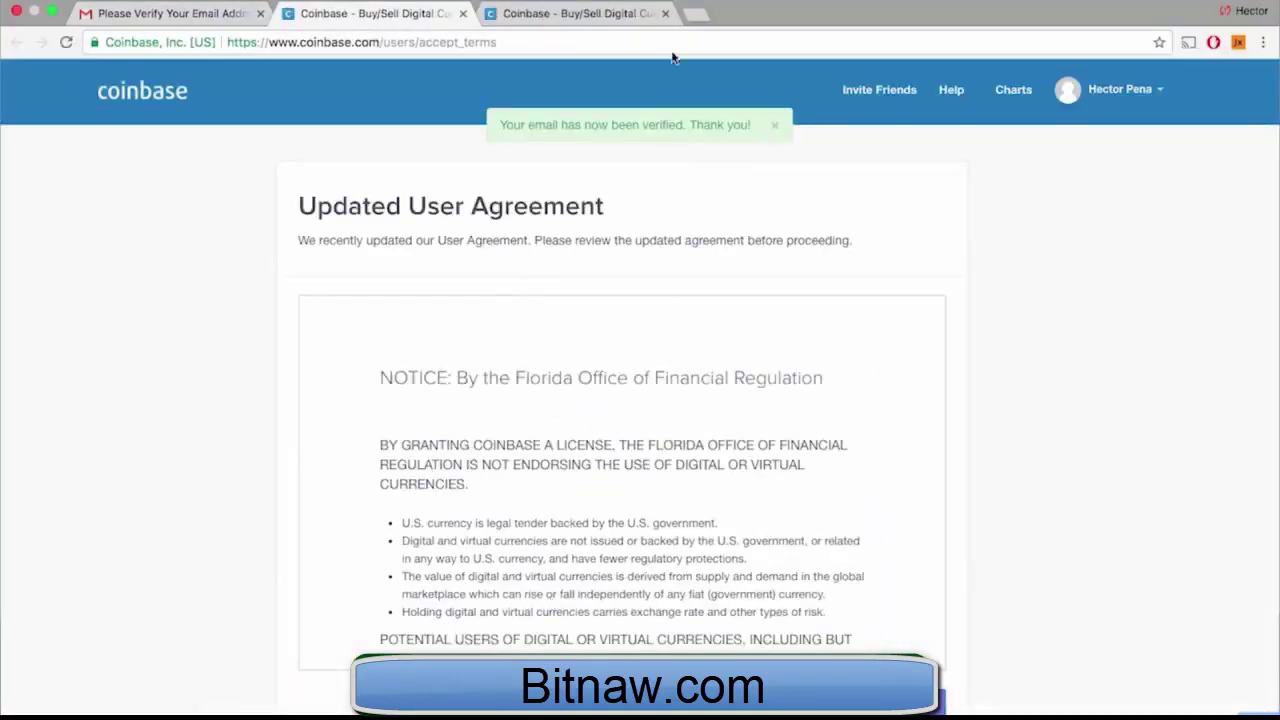
Close the duplicate Coinbase tab and go to the account's Settings page
{"action": "left_click", "coordinate": [665, 14]}
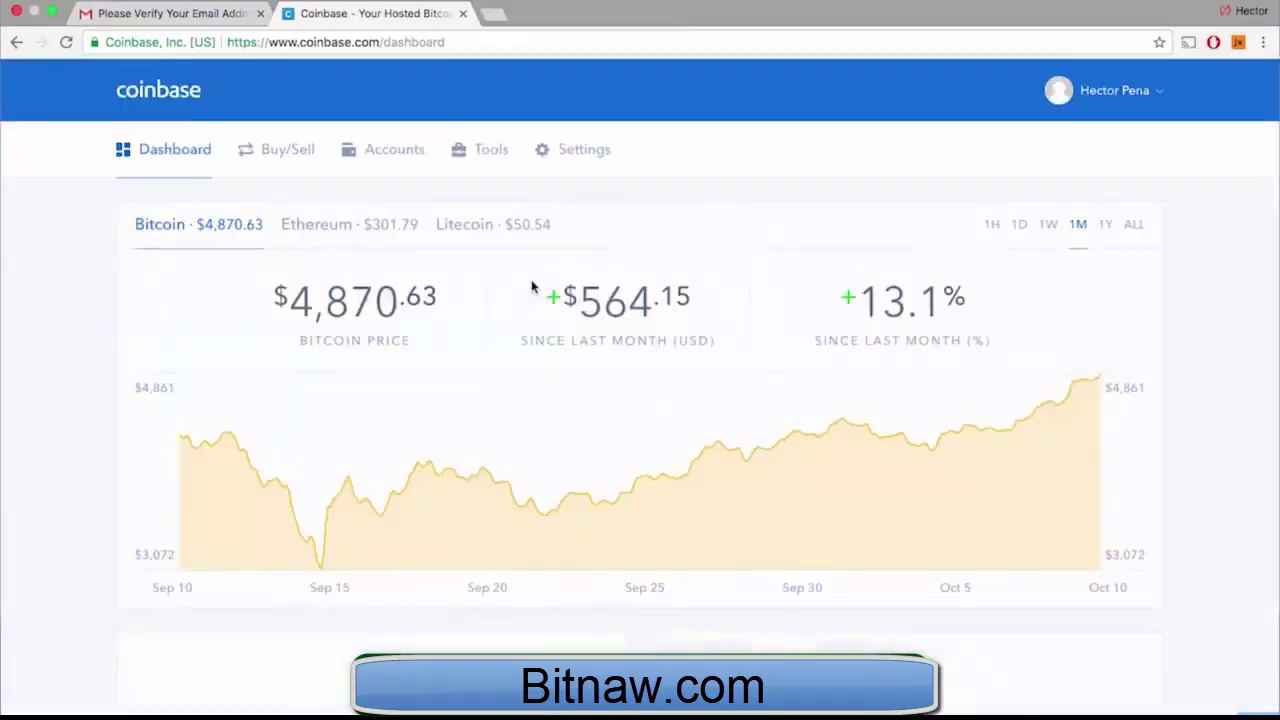
{"action": "mouse_move", "coordinate": [537, 393]}
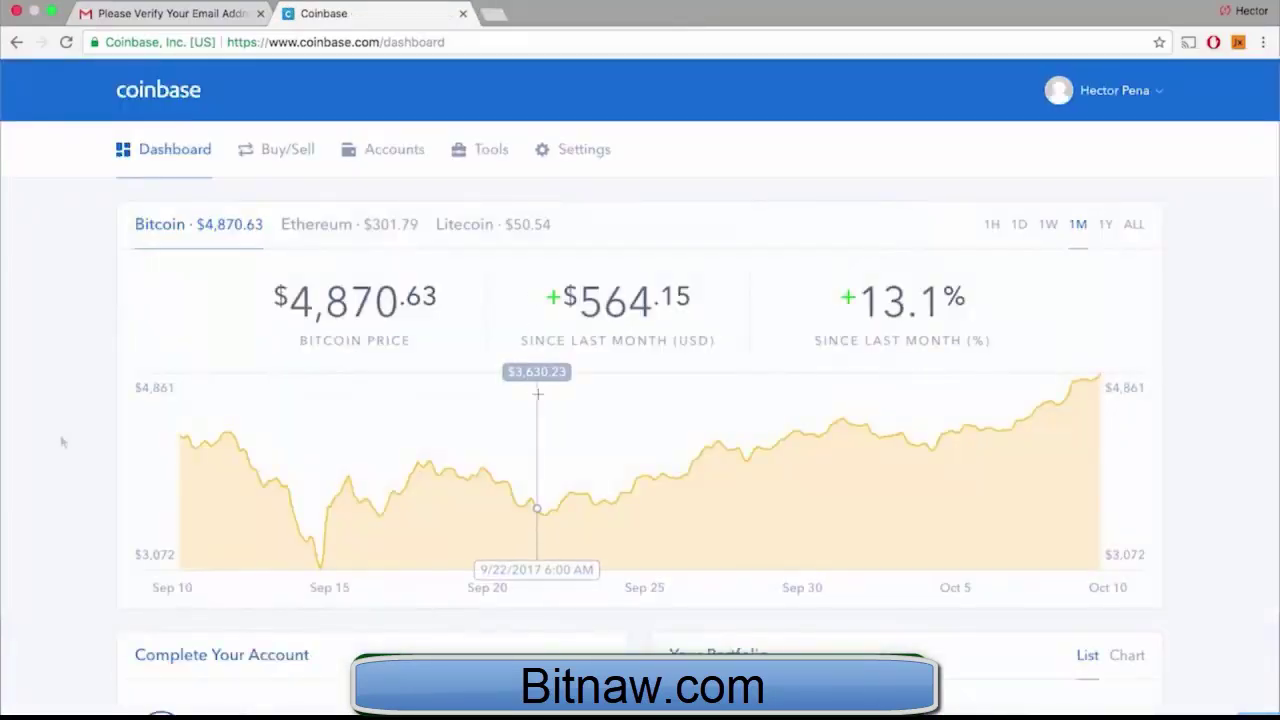
{"action": "left_click", "coordinate": [575, 152]}
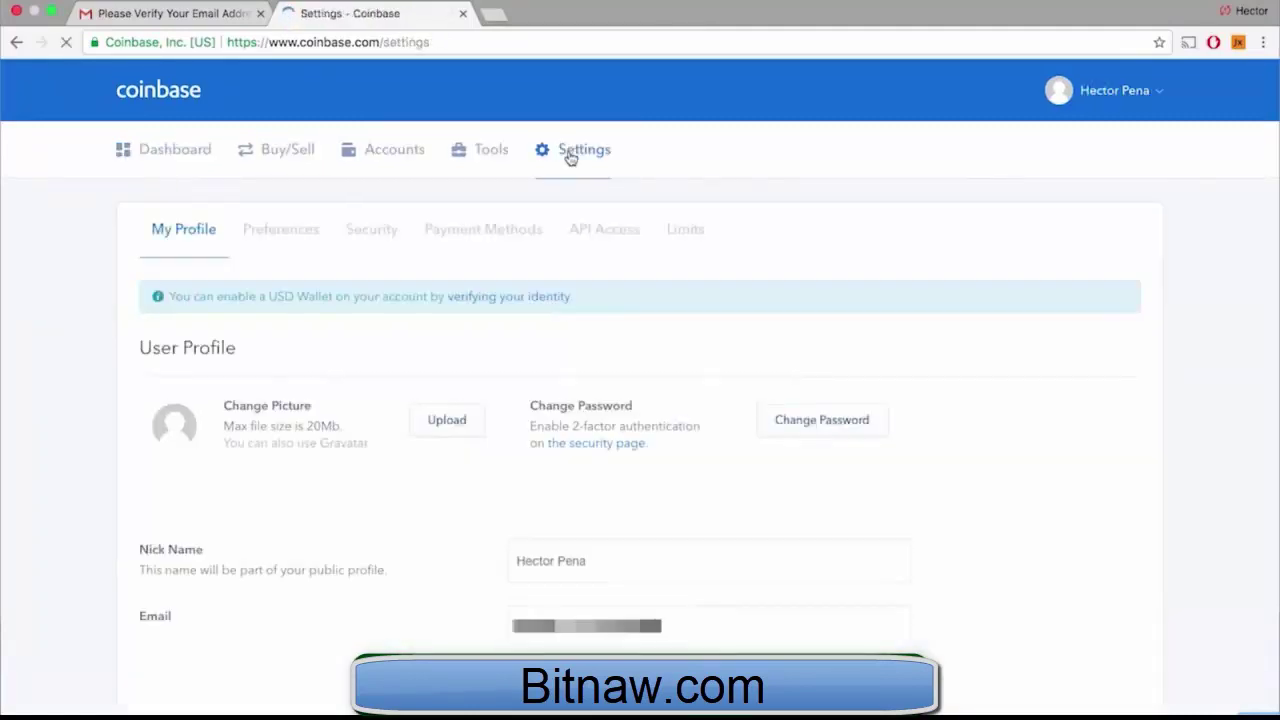
Start identity verification and fill in legal name, birth date, and the suggested street address
{"action": "left_click", "coordinate": [480, 303]}
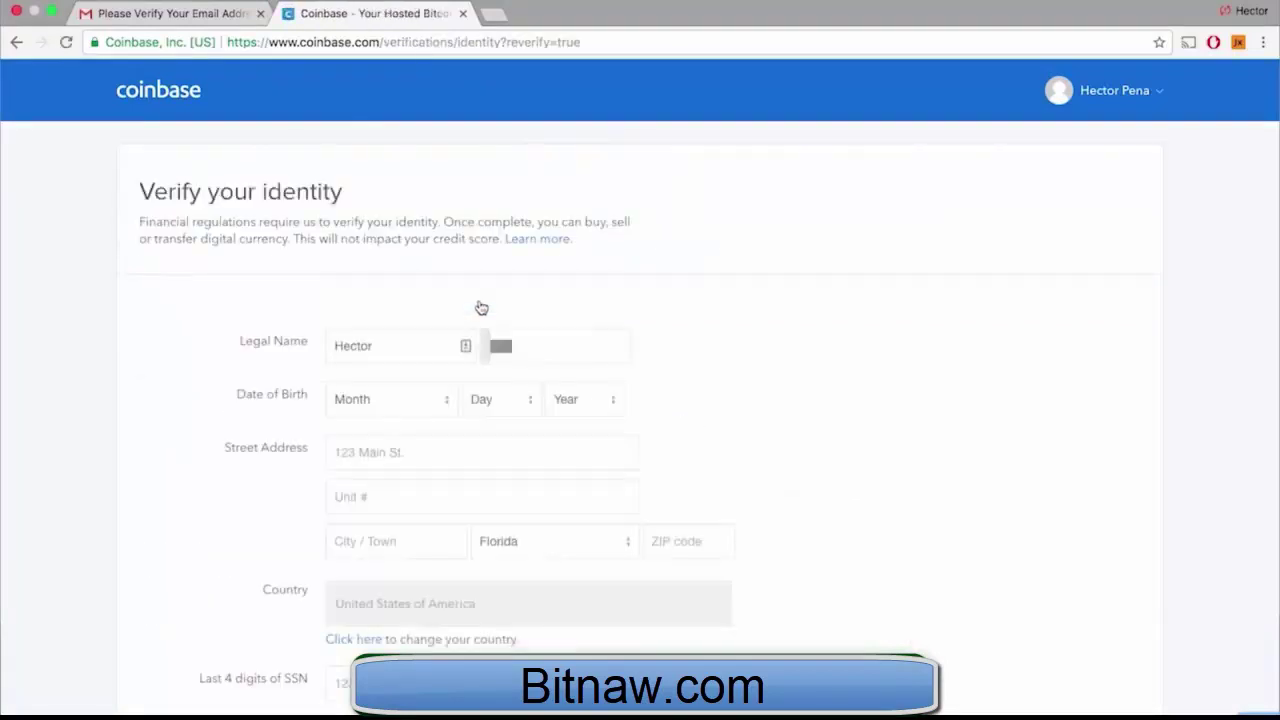
{"action": "scroll", "coordinate": [481, 307], "scroll_direction": "down", "scroll_amount": 4}
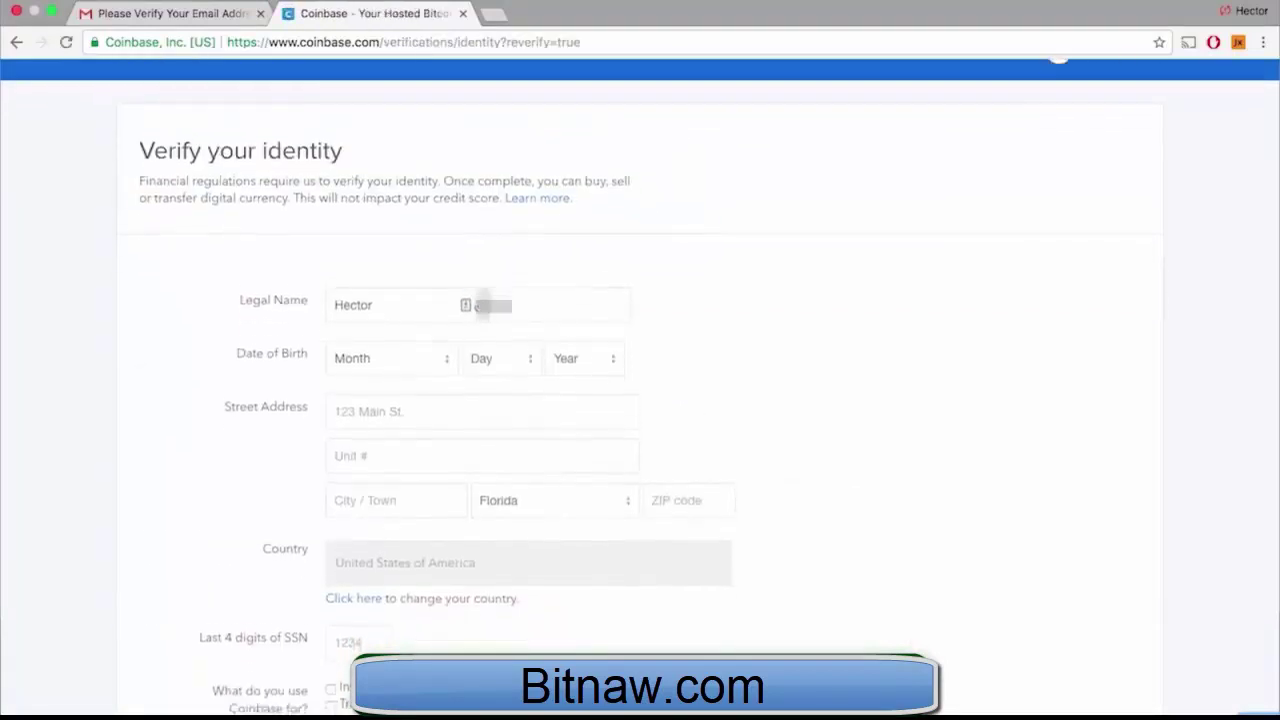
{"action": "scroll", "coordinate": [481, 307], "scroll_direction": "down", "scroll_amount": 1}
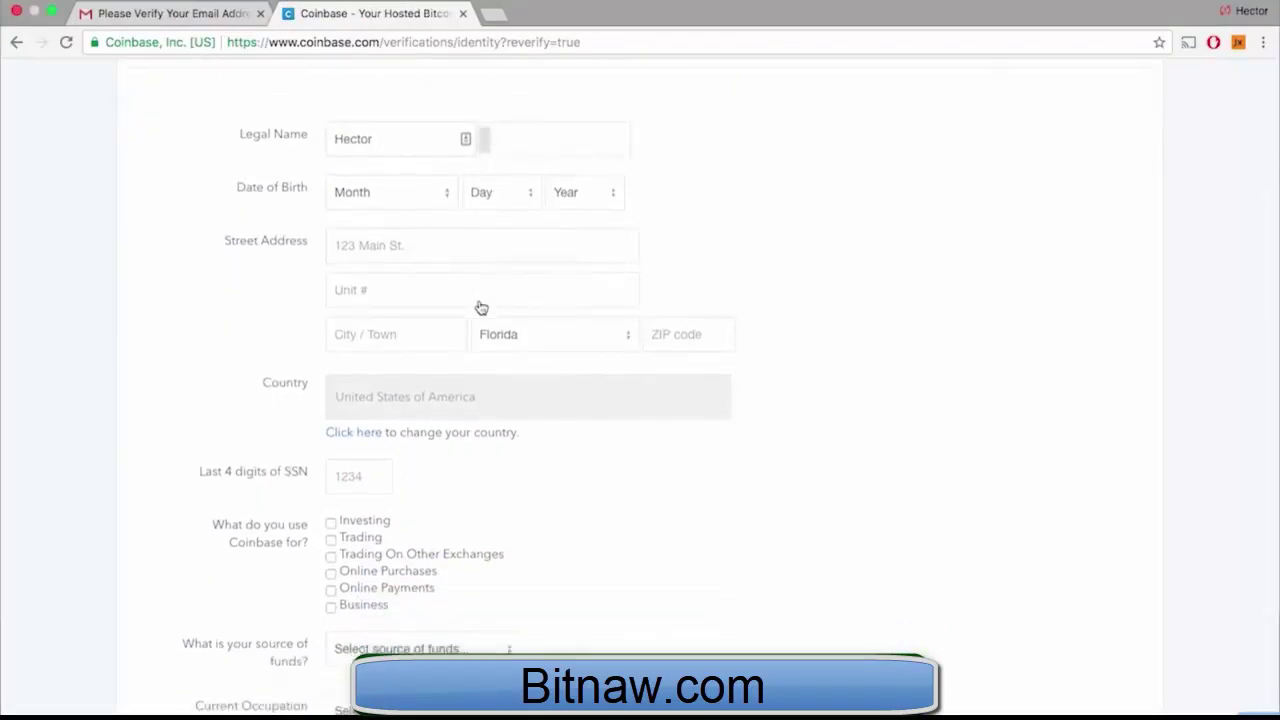
{"action": "scroll", "coordinate": [481, 307], "scroll_direction": "down", "scroll_amount": 1}
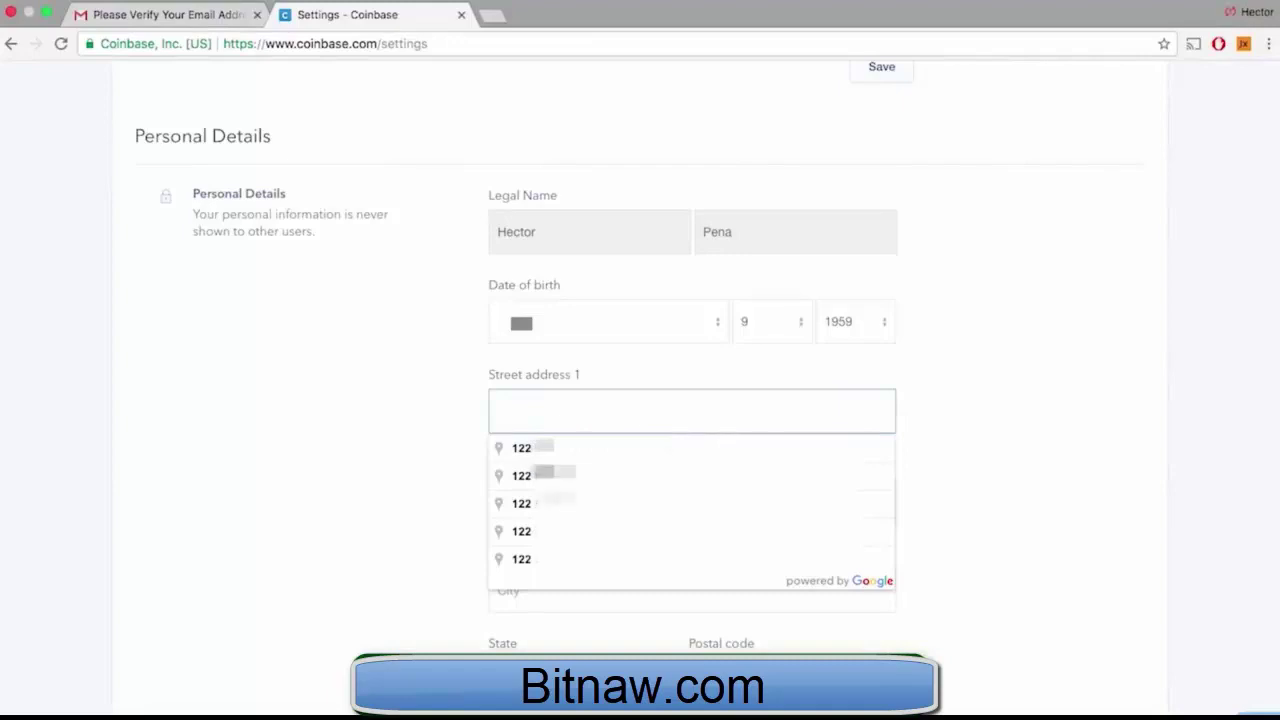
{"action": "left_click", "coordinate": [632, 451]}
{"action": "scroll", "coordinate": [632, 451], "scroll_direction": "down", "scroll_amount": 2}
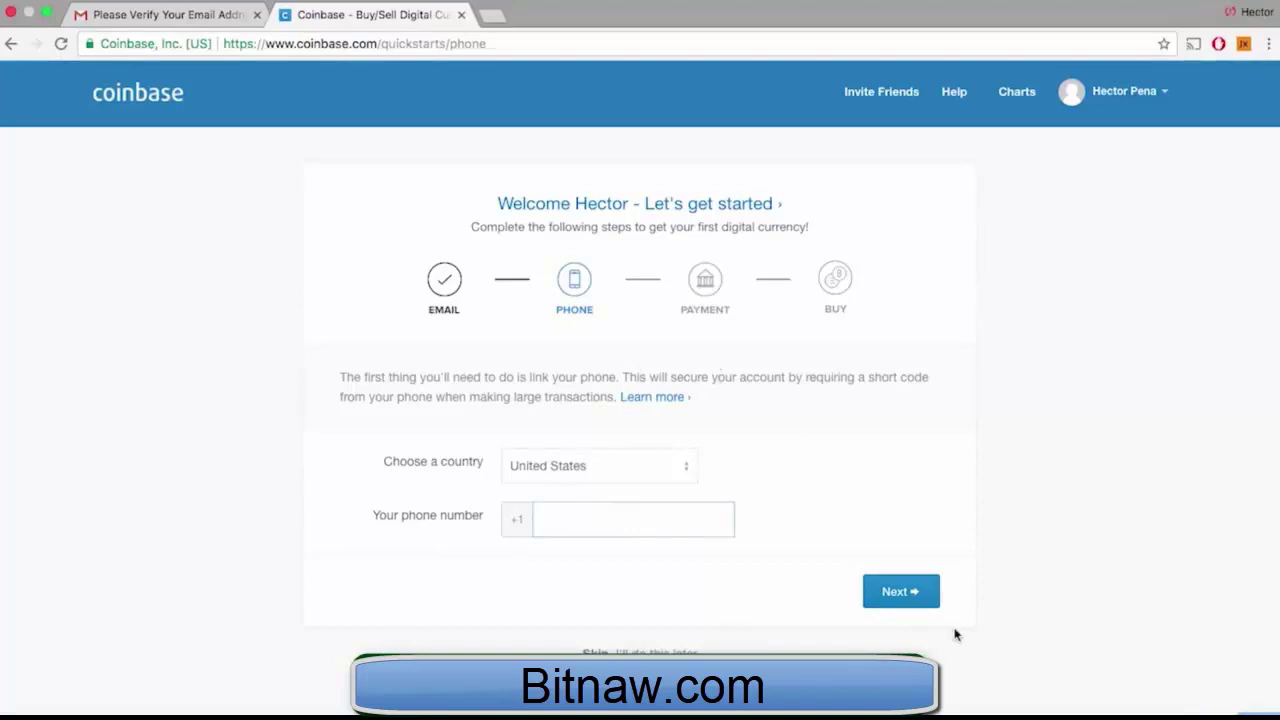
Send a code to the phone, enter the SMS verification code, and verify the phone number
{"action": "left_click", "coordinate": [906, 597]}
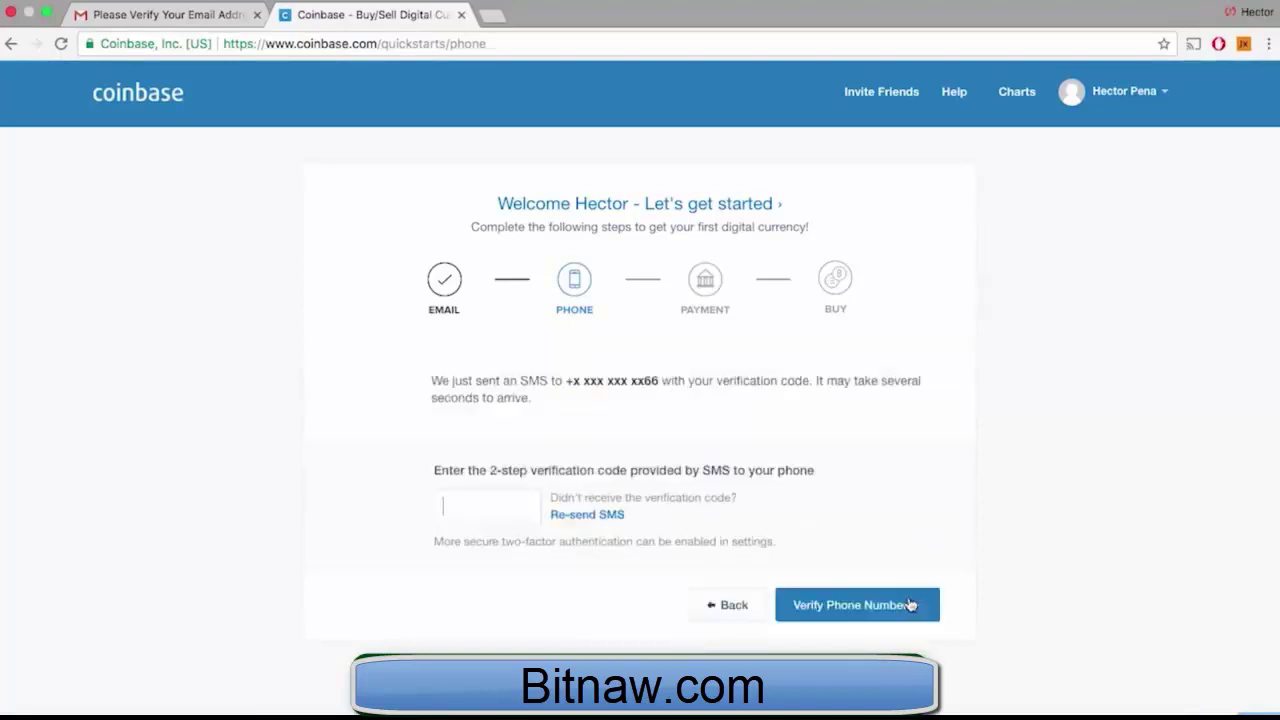
{"action": "left_click", "coordinate": [470, 493]}
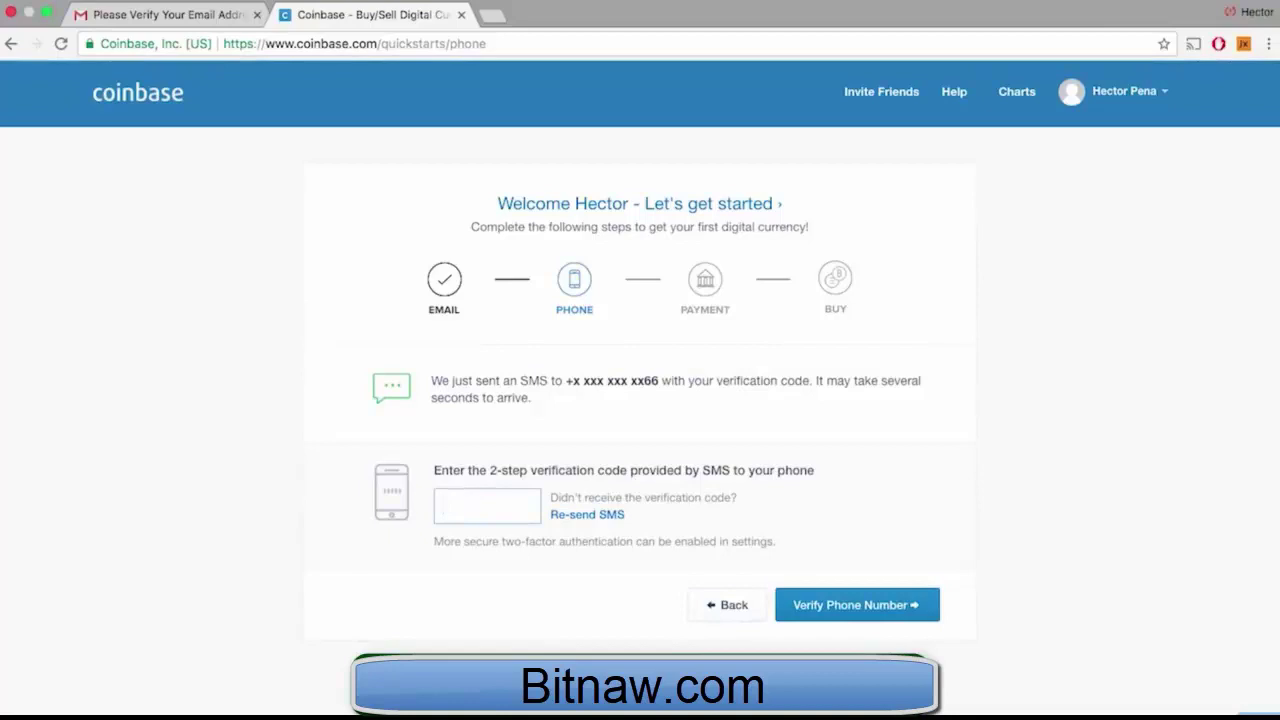
{"action": "left_click", "coordinate": [826, 606]}
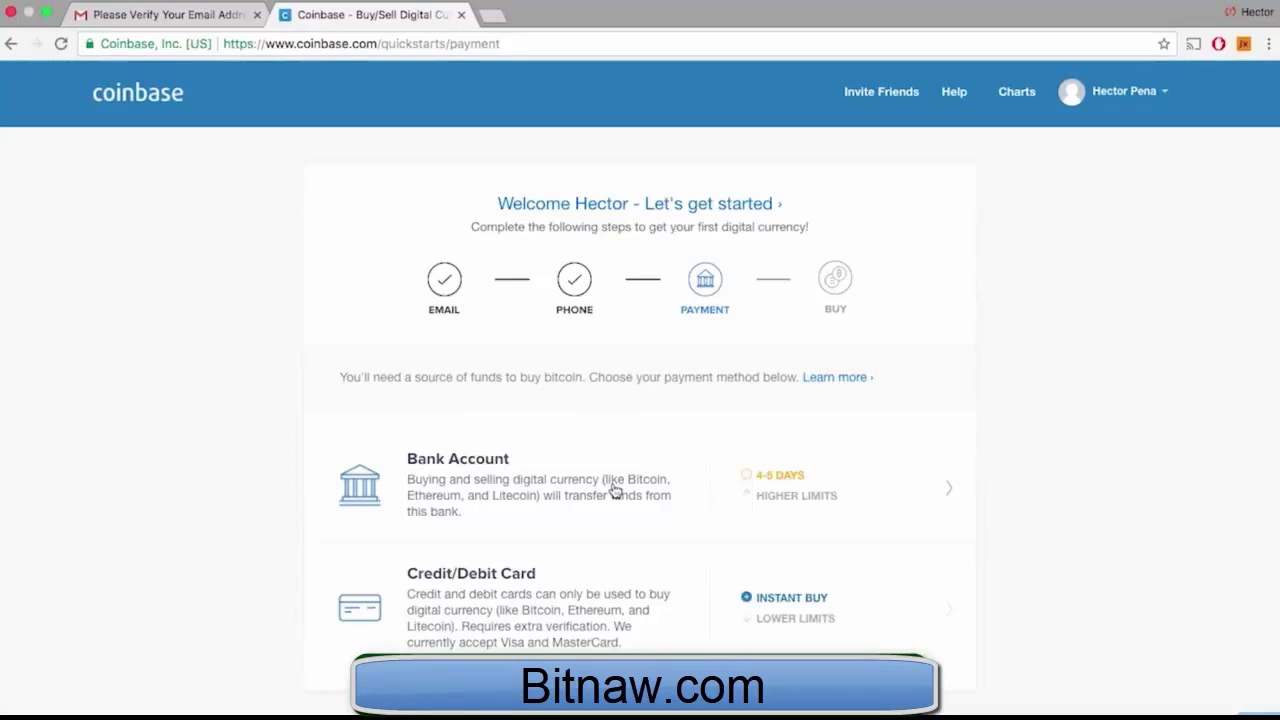
Choose Bank Account, log in to Bank of America with bank credentials, and confirm the chosen account
{"action": "left_click", "coordinate": [614, 490]}
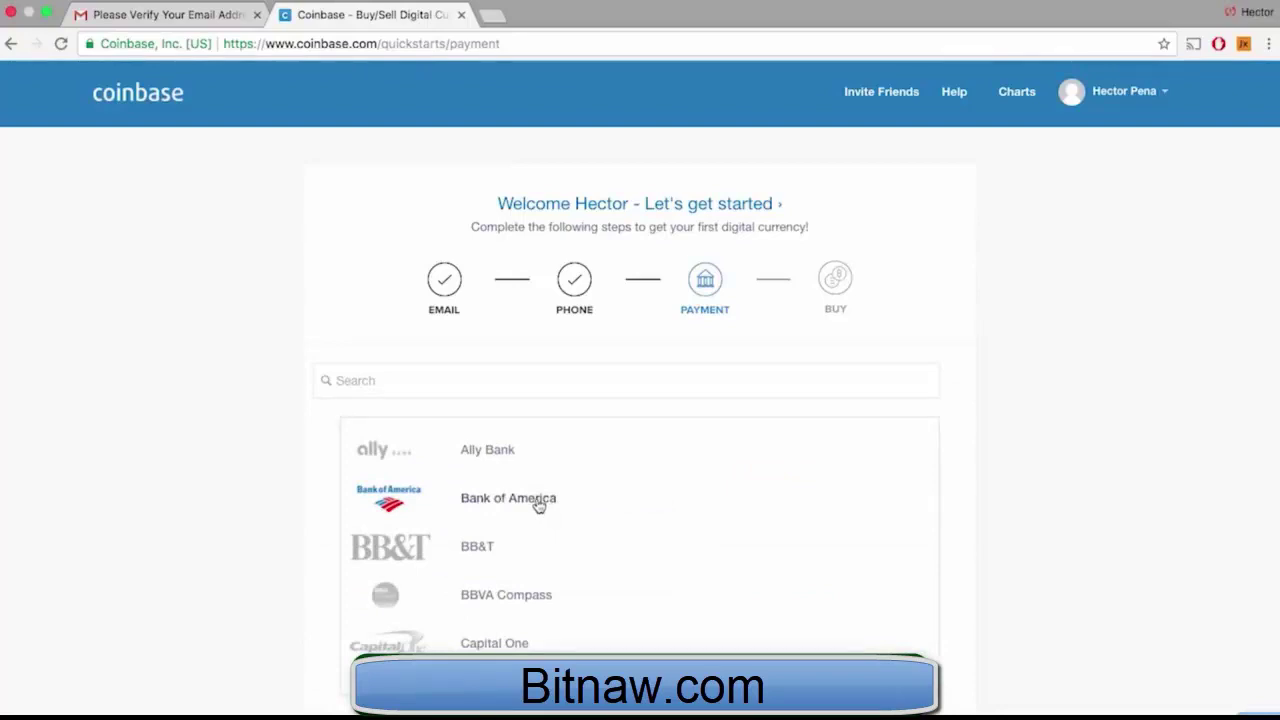
{"action": "left_click", "coordinate": [538, 505]}
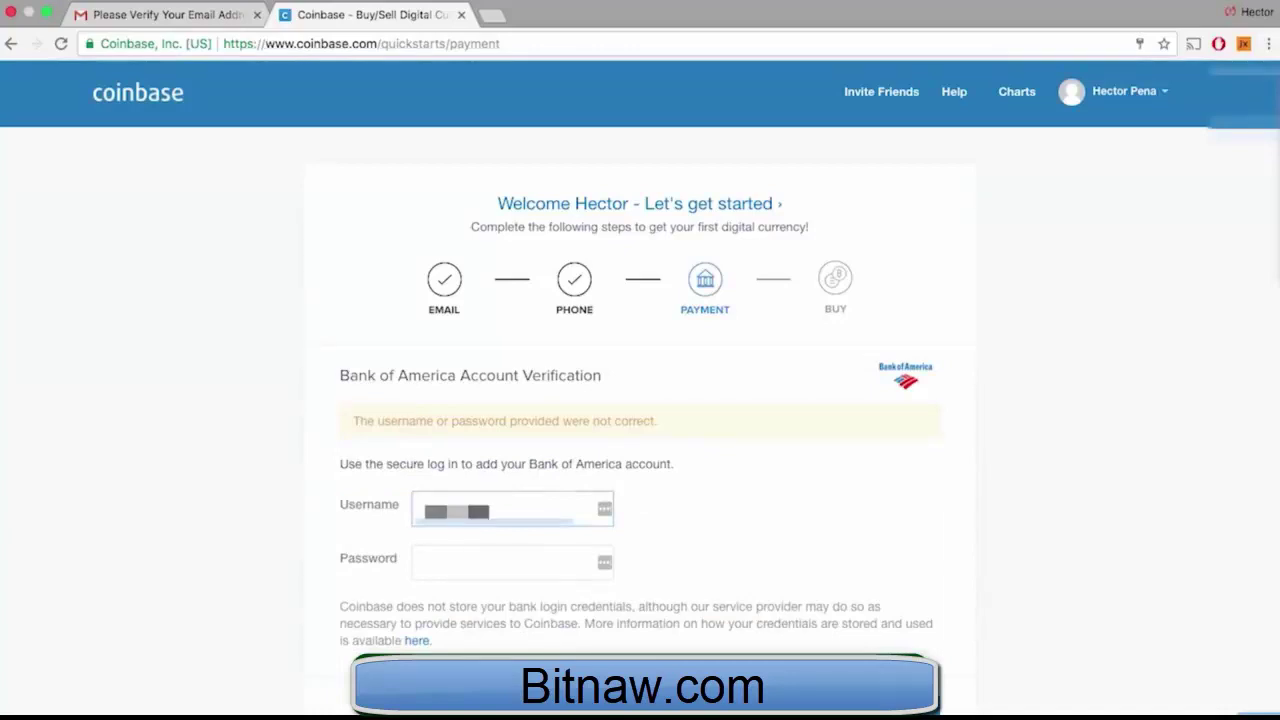
{"action": "key", "text": "Tab"}
{"action": "type", "text": "••••••••"}
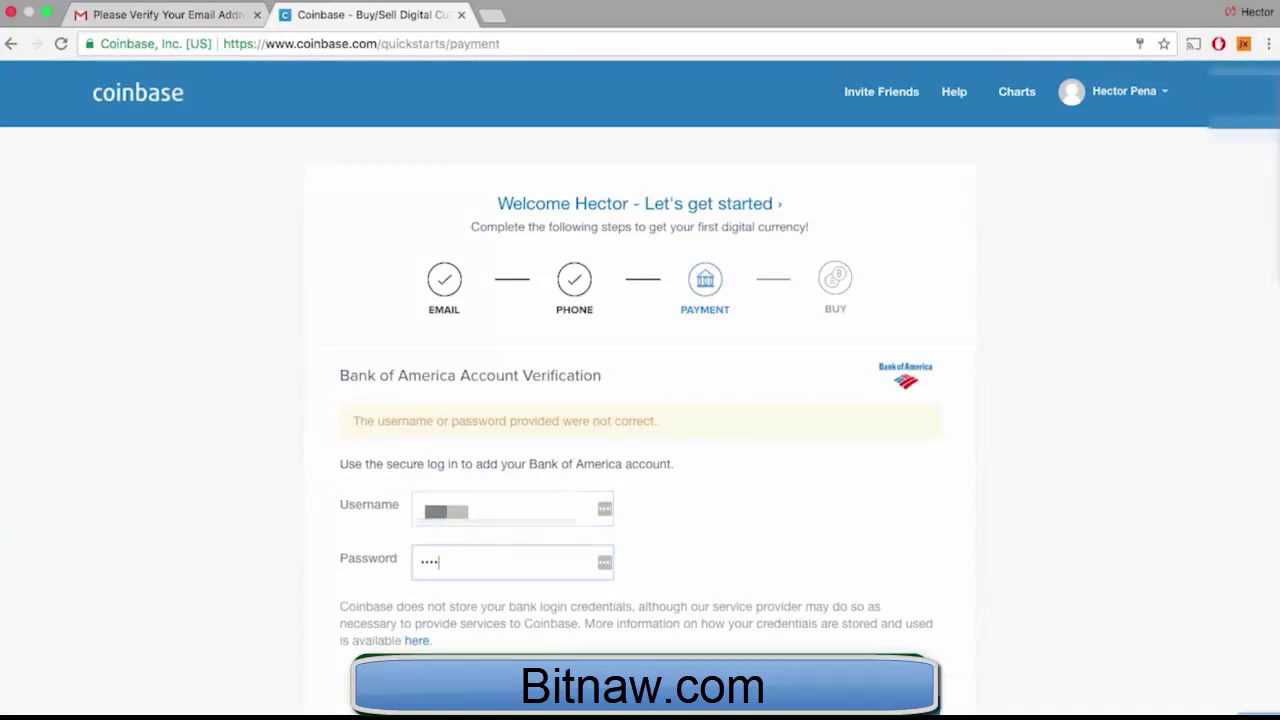
{"action": "key", "text": "Return"}
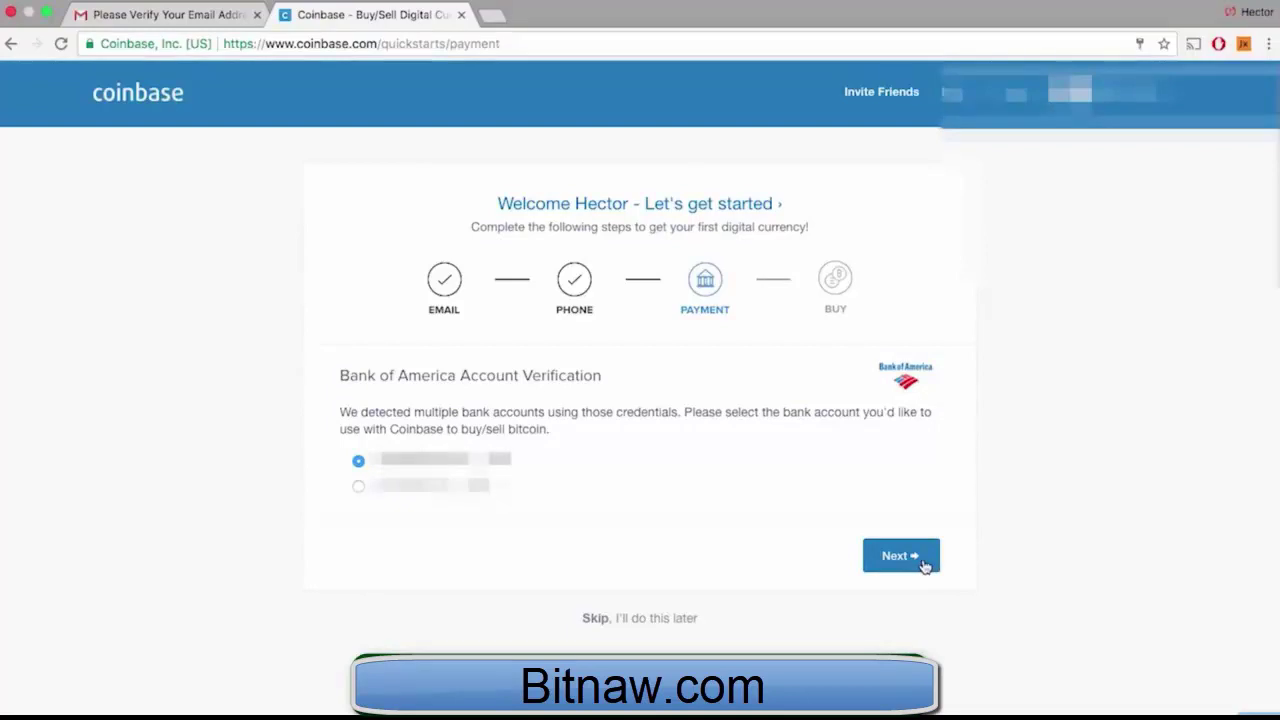
{"action": "left_click", "coordinate": [924, 566]}
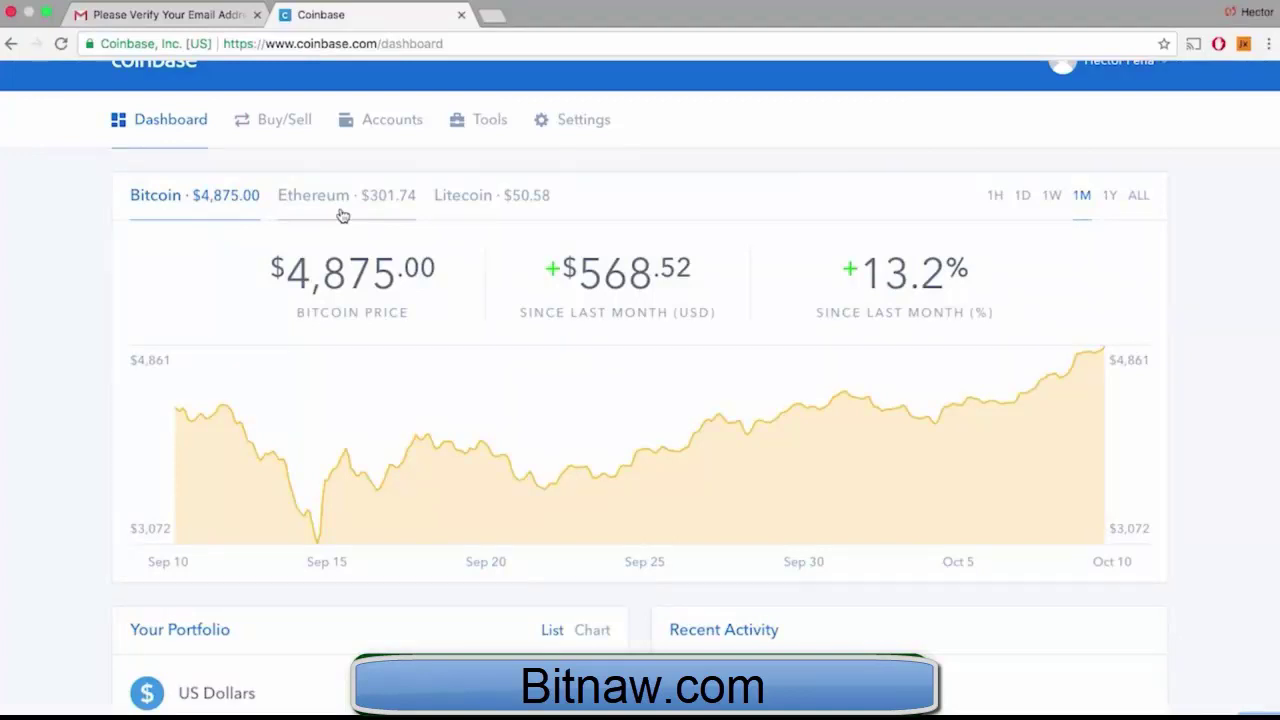
Compare the Ethereum, Litecoin and Bitcoin one-month charts, check the empty portfolio, then go to Accounts
{"action": "left_click", "coordinate": [342, 216]}
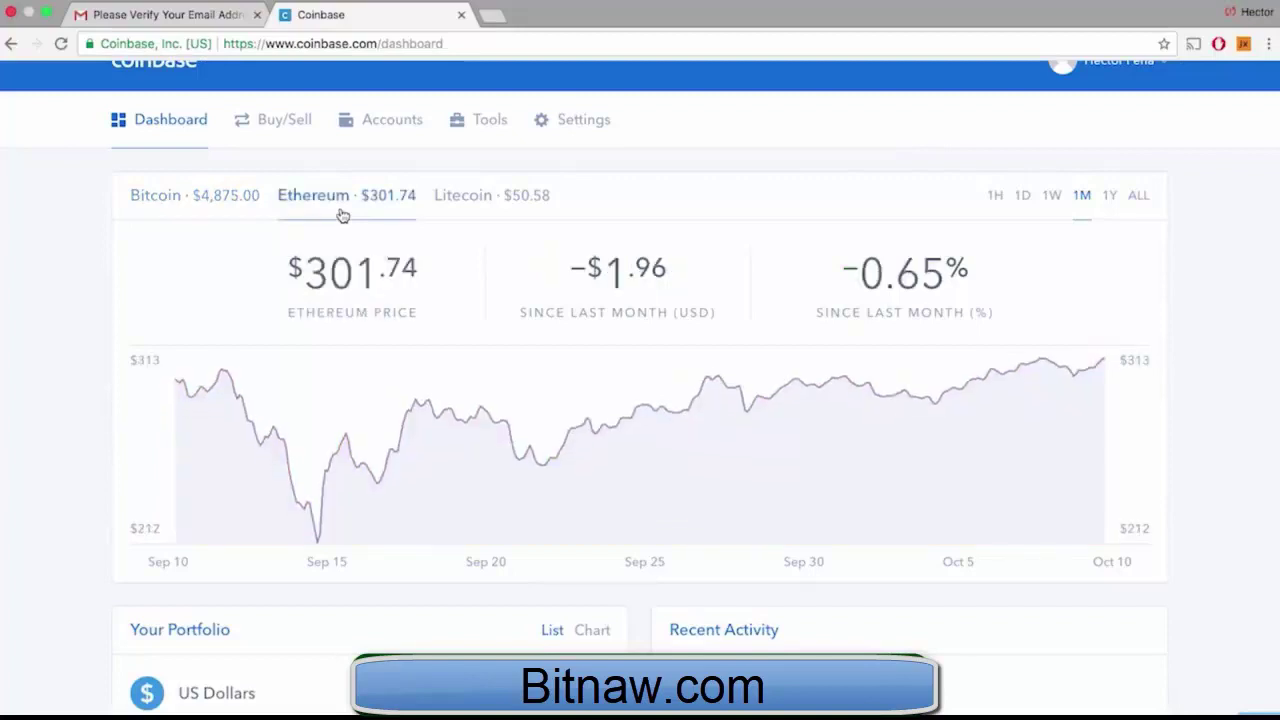
{"action": "left_click", "coordinate": [494, 216]}
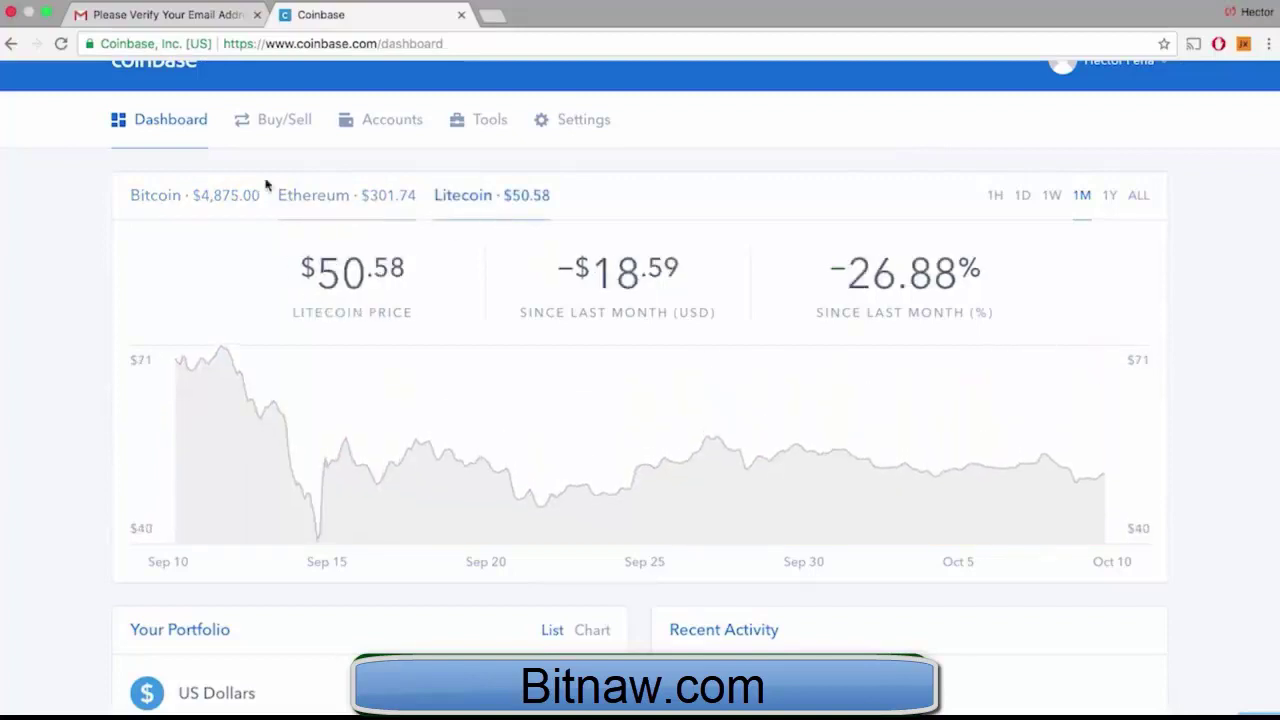
{"action": "left_click", "coordinate": [220, 193]}
{"action": "scroll", "coordinate": [276, 402], "scroll_direction": "down", "scroll_amount": 5}
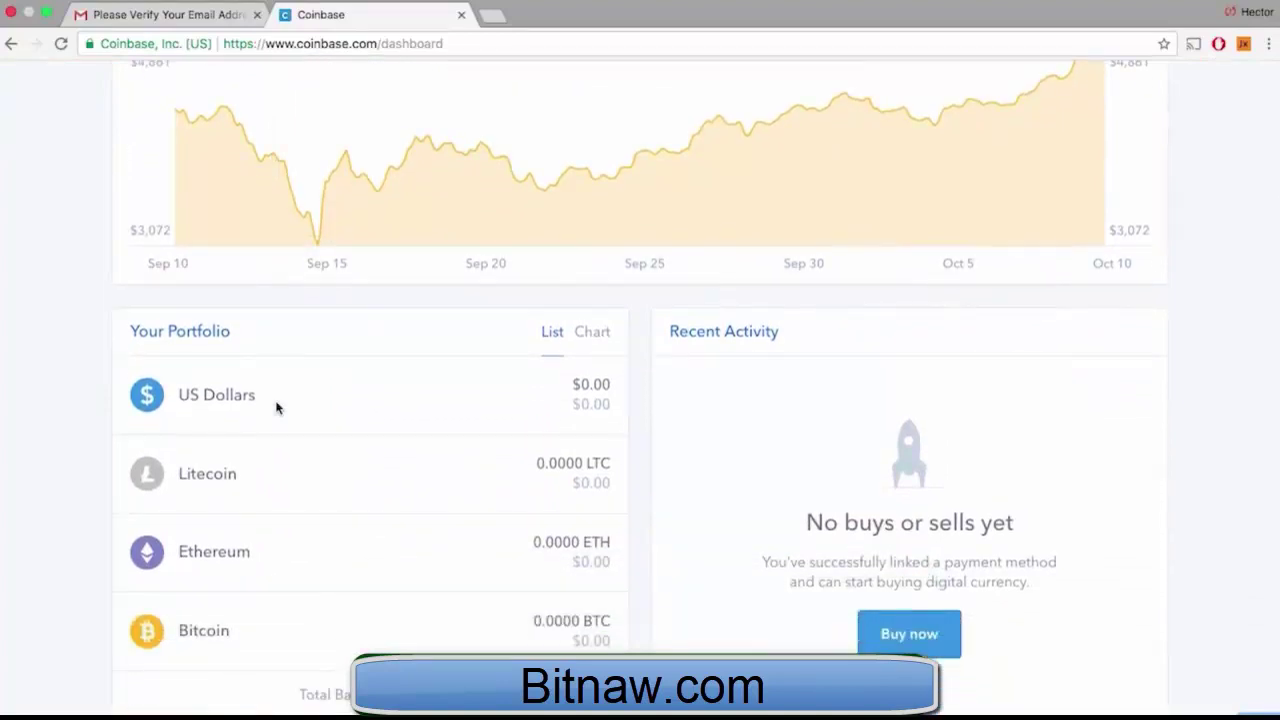
{"action": "scroll", "coordinate": [277, 407], "scroll_direction": "up", "scroll_amount": 5}
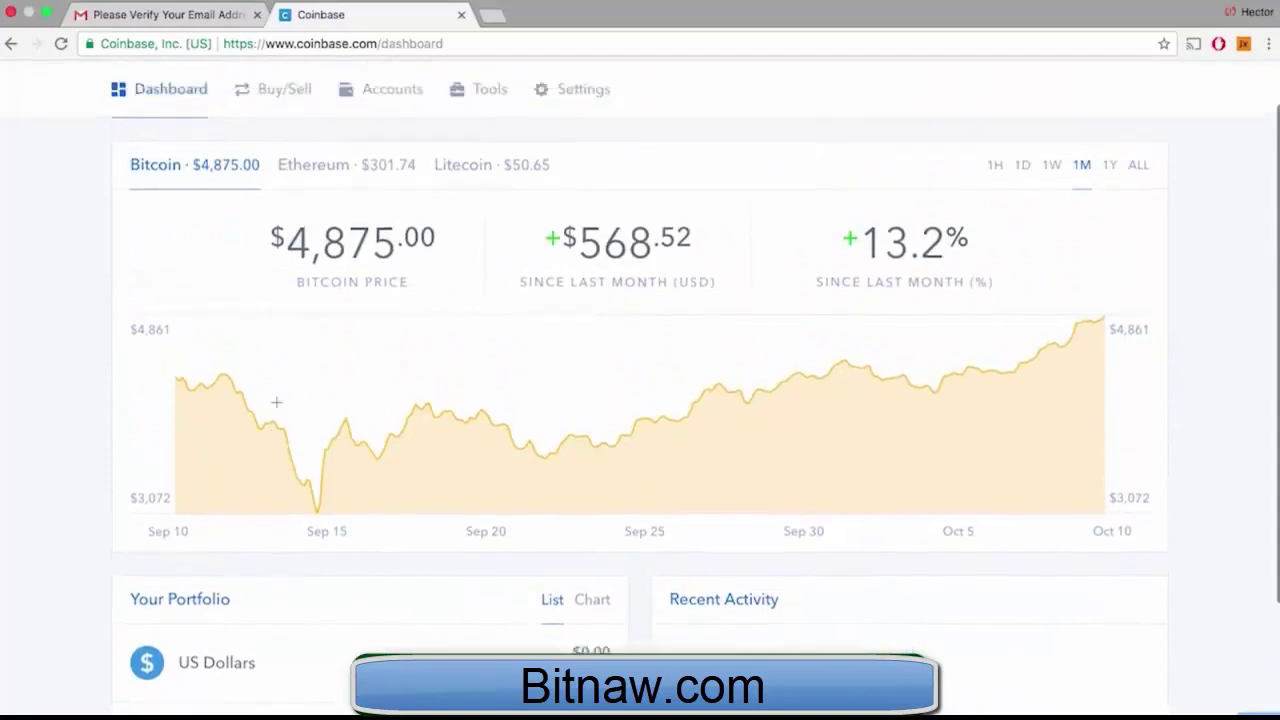
{"action": "left_click", "coordinate": [386, 158]}
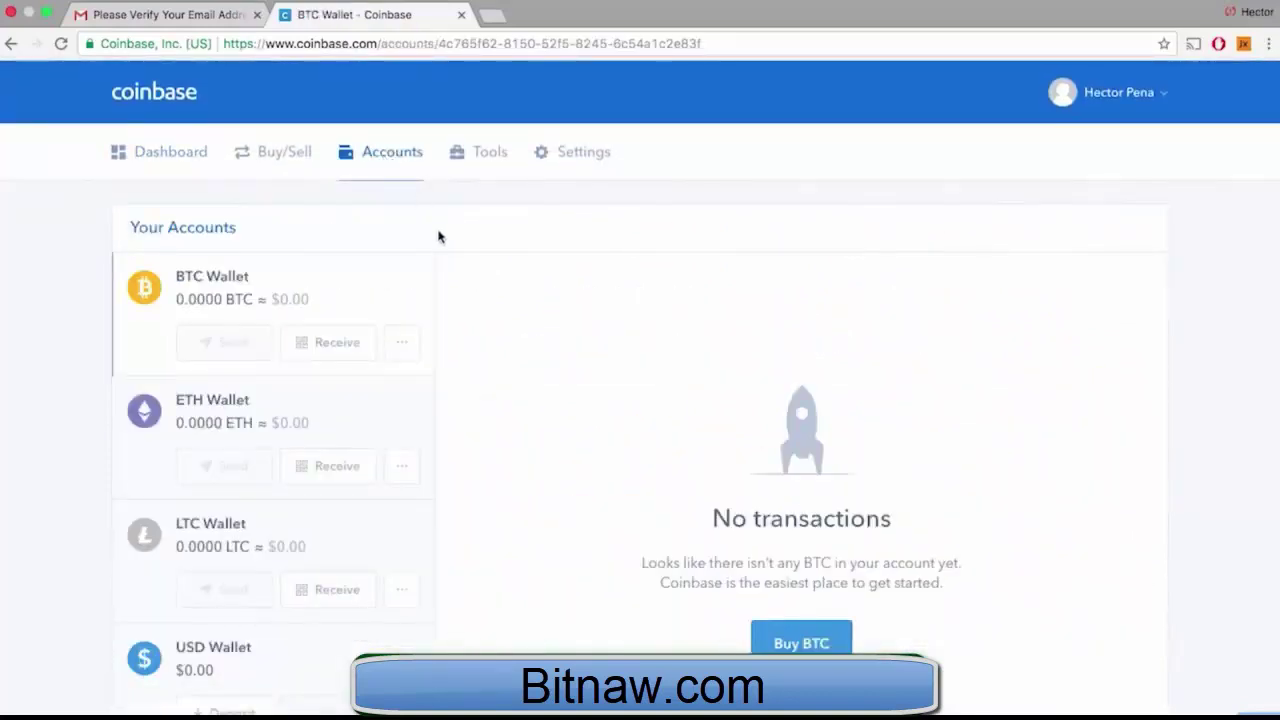
Look over the empty BTC, ETH, LTC and USD wallets and choose Receive on the BTC Wallet
{"action": "scroll", "coordinate": [441, 238], "scroll_direction": "down", "scroll_amount": 1}
{"action": "scroll", "coordinate": [441, 238], "scroll_direction": "down", "scroll_amount": 2}
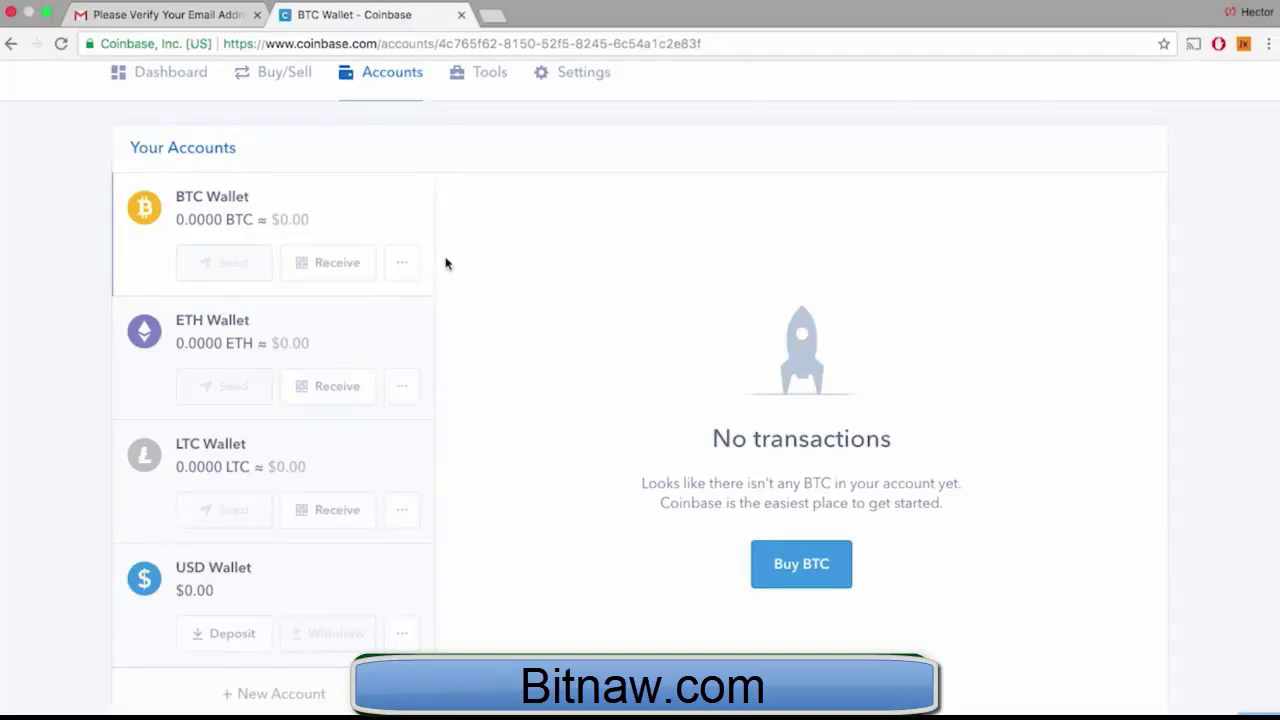
{"action": "left_click", "coordinate": [331, 263]}
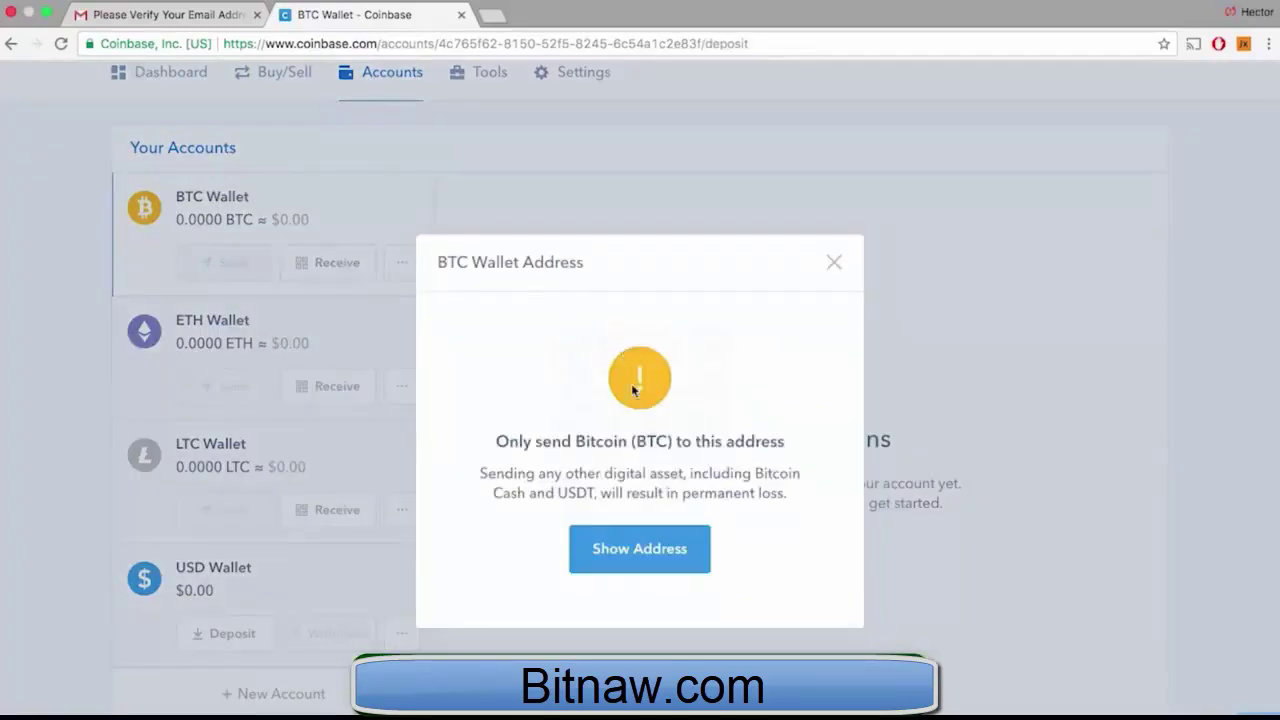
Show the BTC Wallet's receiving address and QR code, then close the address dialog
{"action": "left_click", "coordinate": [624, 549]}
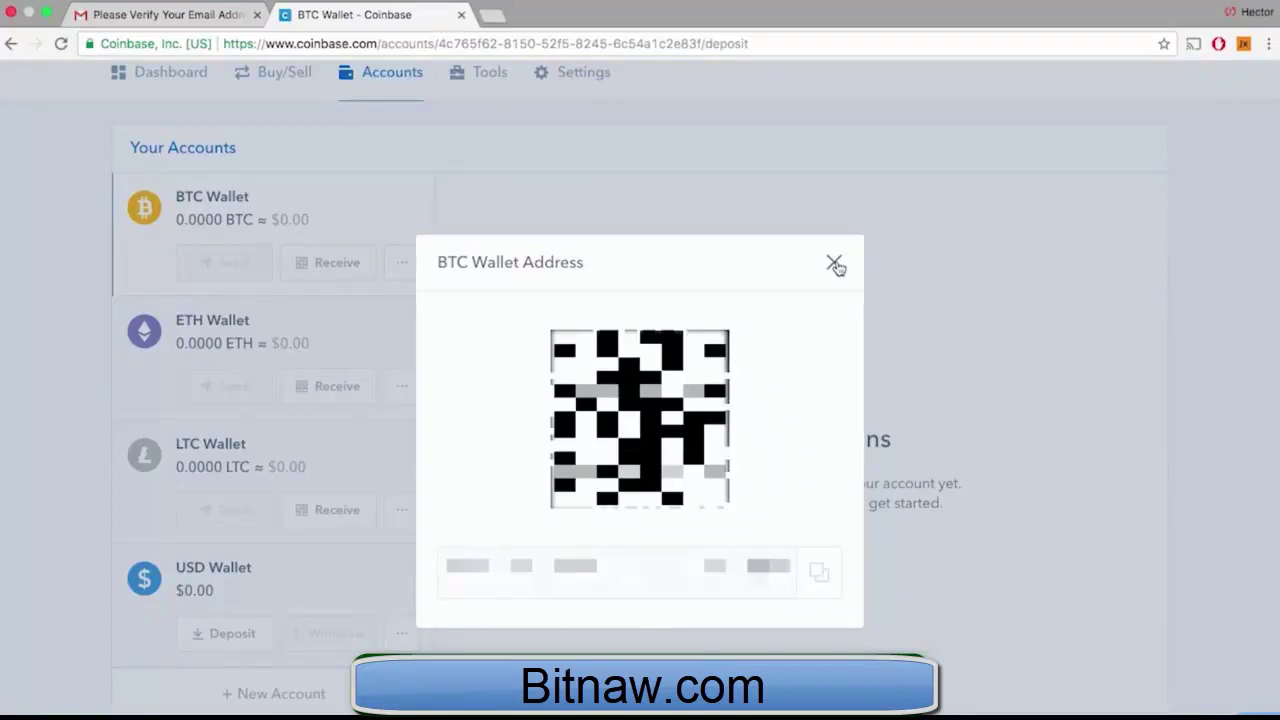
{"action": "left_click", "coordinate": [835, 264]}
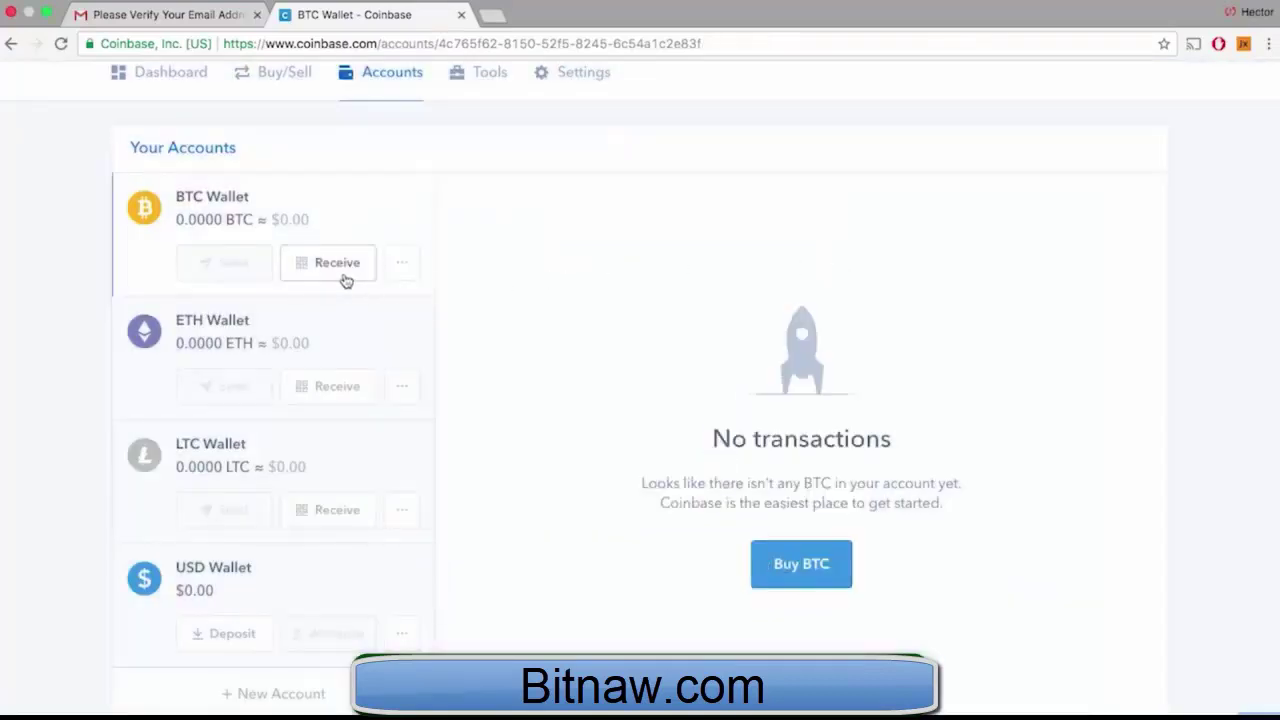
Check the new BTC Wallet address under Tools > Addresses, then view the My Profile settings page
{"action": "scroll", "coordinate": [345, 281], "scroll_direction": "up", "scroll_amount": 2}
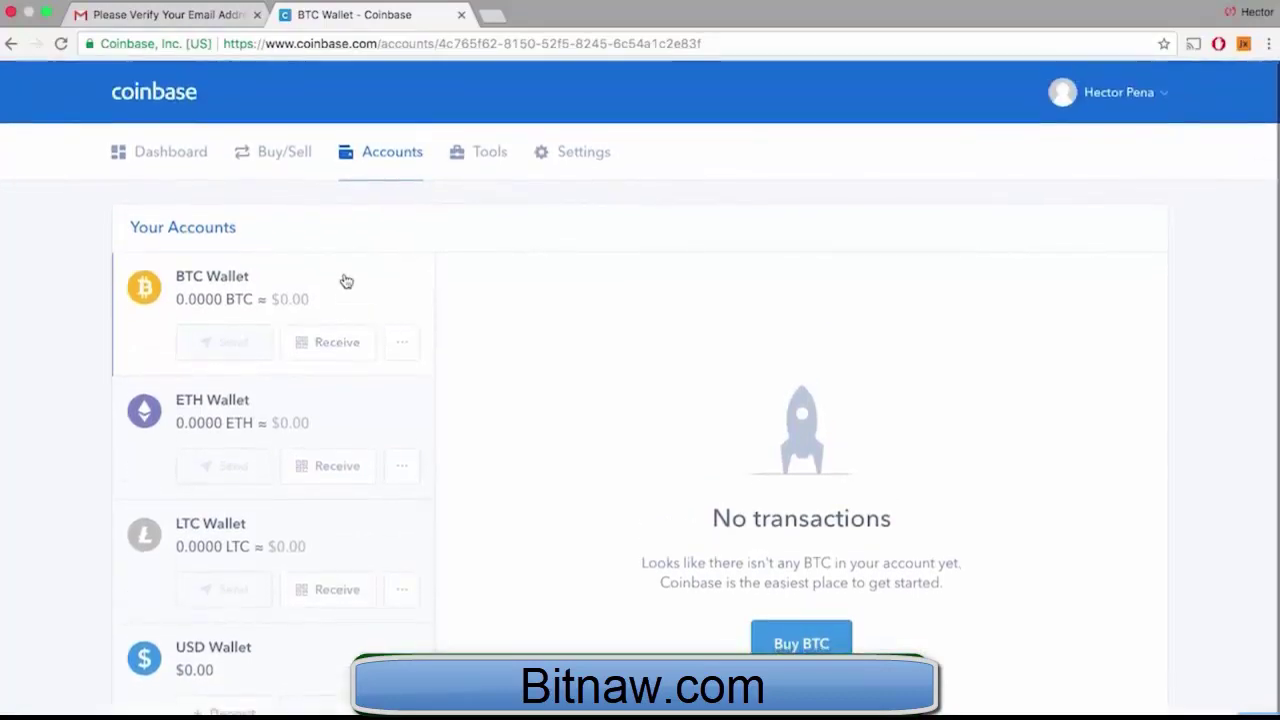
{"action": "left_click", "coordinate": [484, 168]}
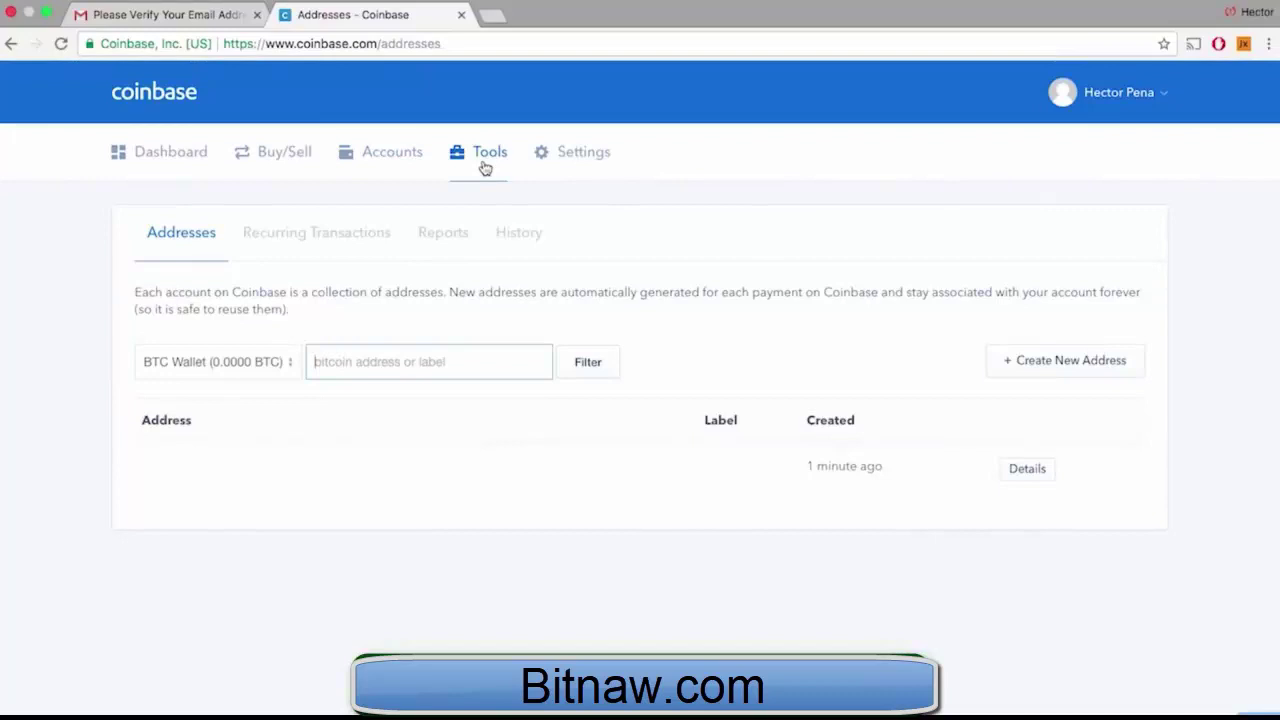
{"action": "left_click", "coordinate": [587, 181]}
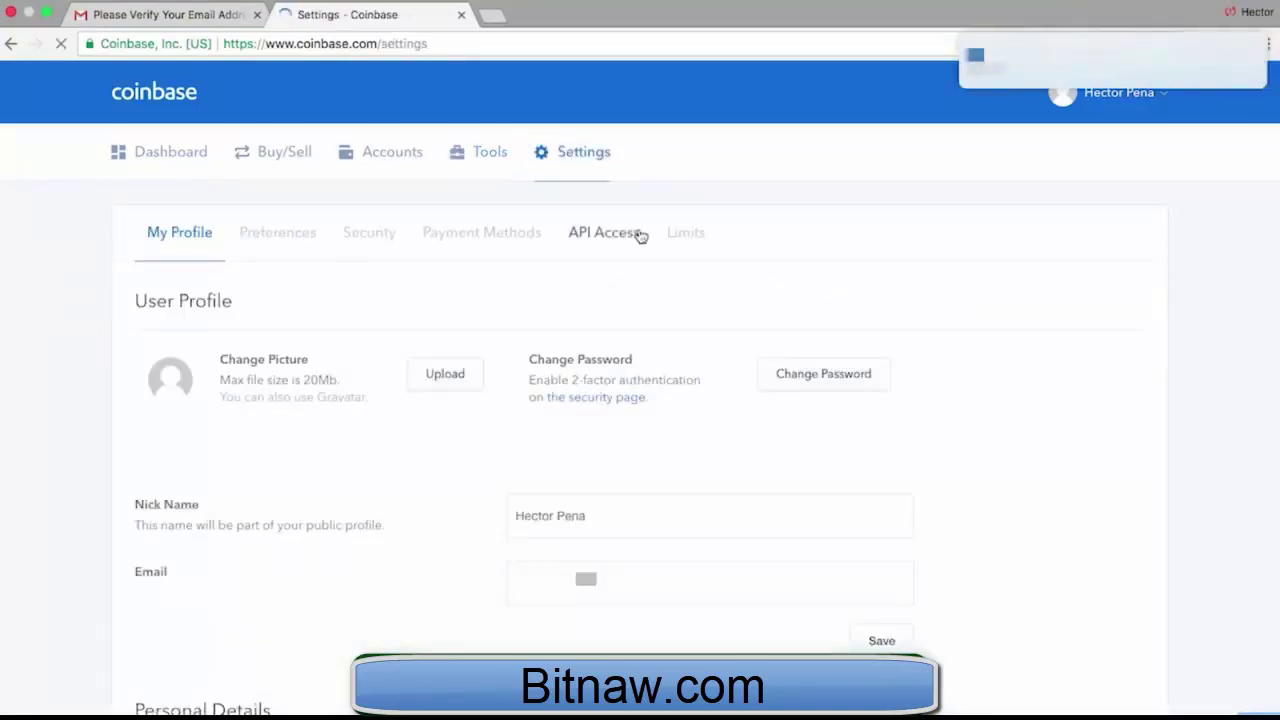
{"action": "scroll", "coordinate": [676, 317], "scroll_direction": "down", "scroll_amount": 1}
{"action": "scroll", "coordinate": [676, 317], "scroll_direction": "down", "scroll_amount": 3}
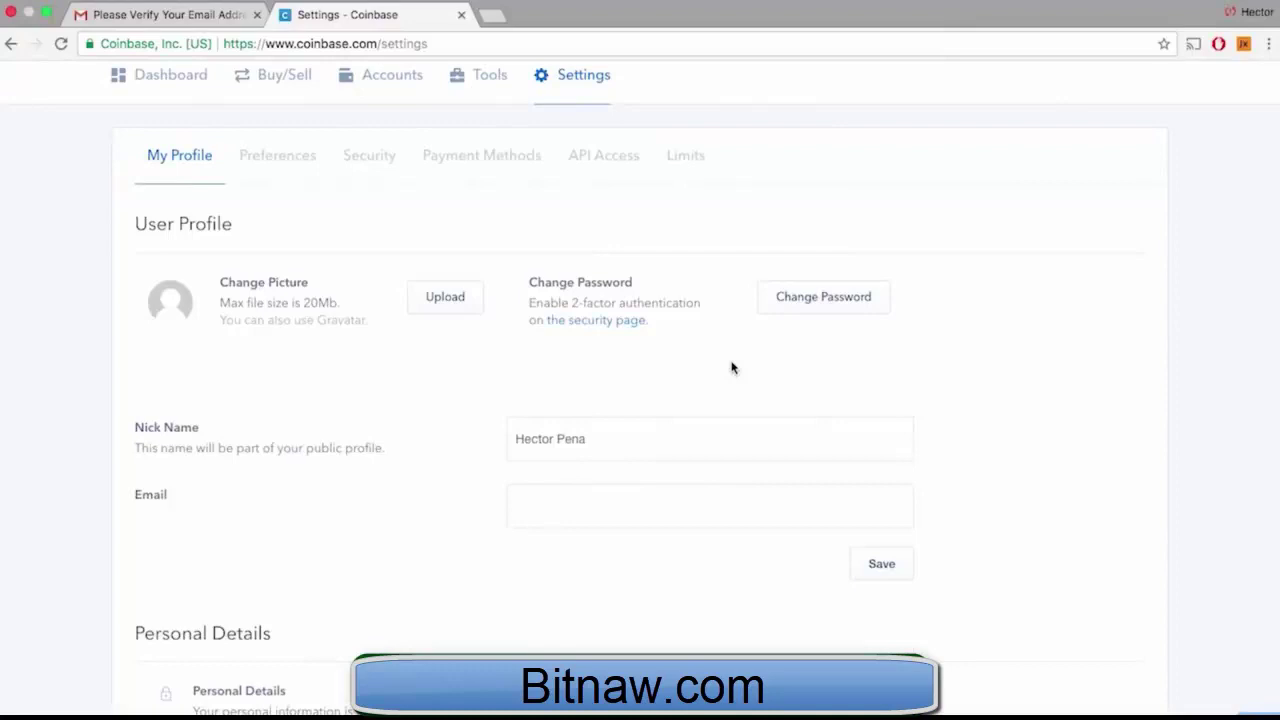
Switch two-factor authentication from SMS to an authenticator app in Security settings, then go to Buy/Sell
{"action": "left_click", "coordinate": [348, 155]}
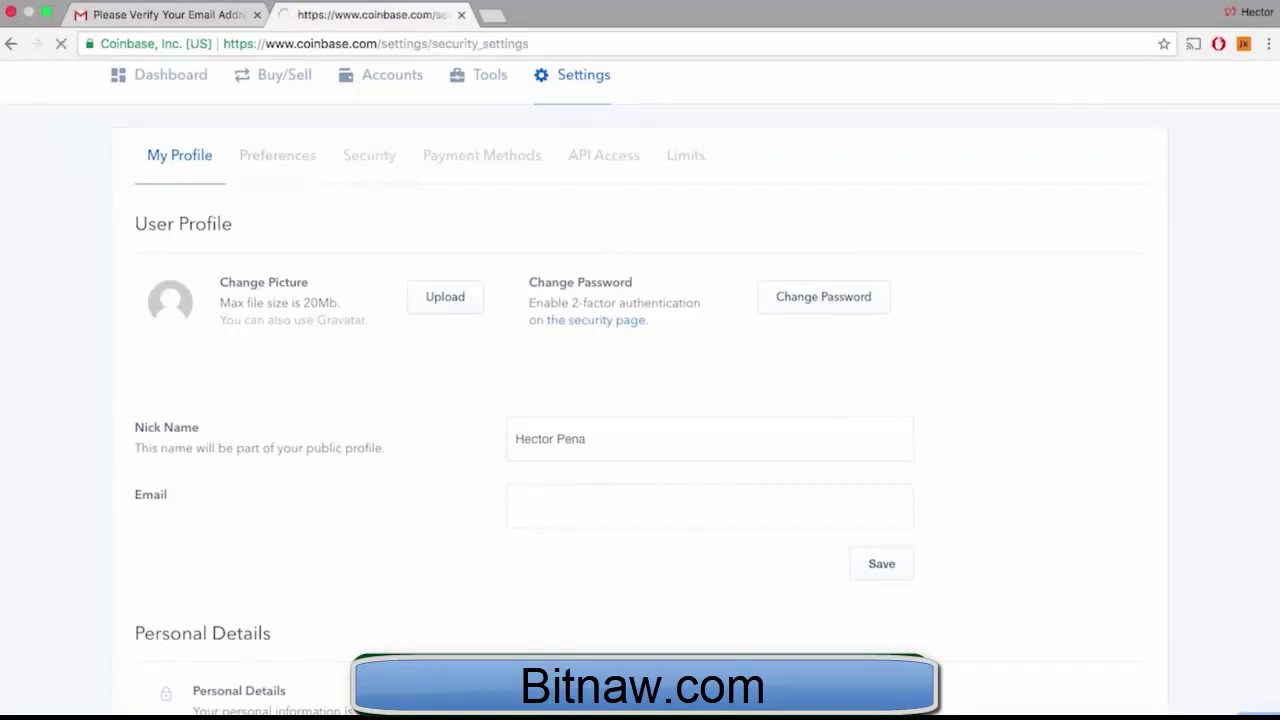
{"action": "scroll", "coordinate": [537, 566], "scroll_direction": "down", "scroll_amount": 5}
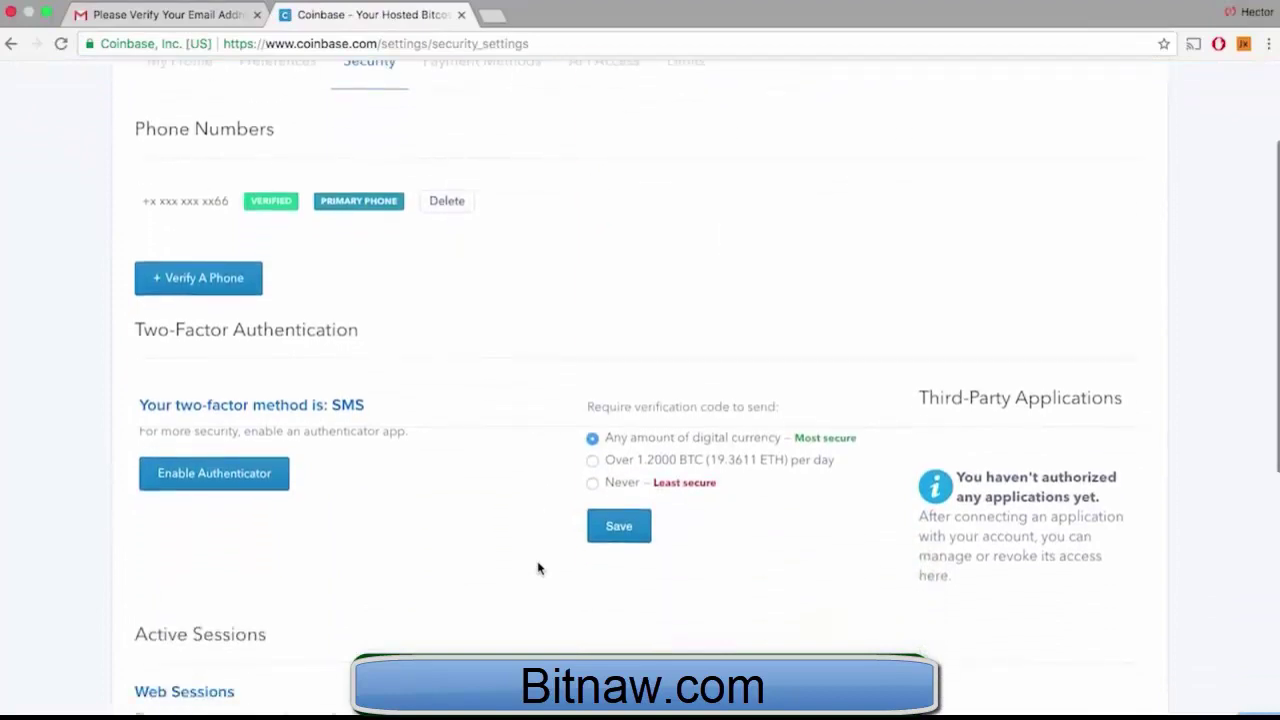
{"action": "left_click", "coordinate": [220, 450]}
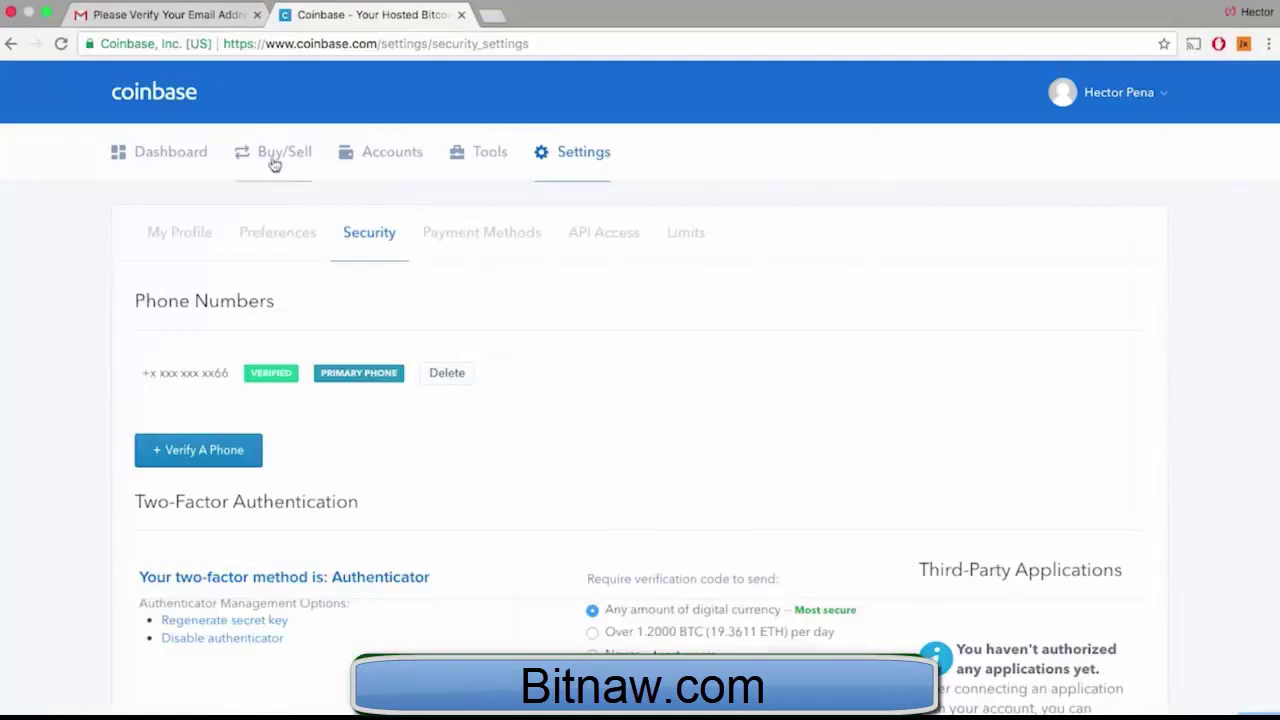
{"action": "left_click", "coordinate": [272, 148]}
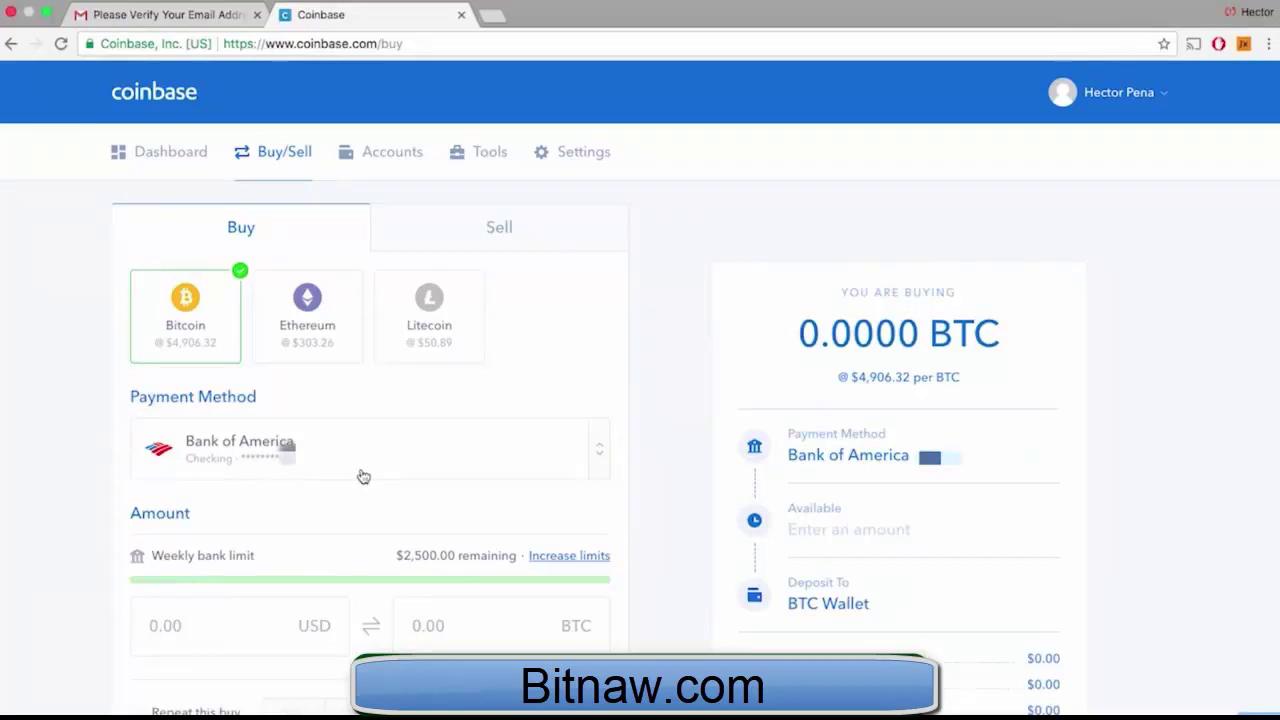
Preview Ethereum and Litecoin, then settle on Bitcoin as the currency to buy
{"action": "scroll", "coordinate": [363, 476], "scroll_direction": "down", "scroll_amount": 2}
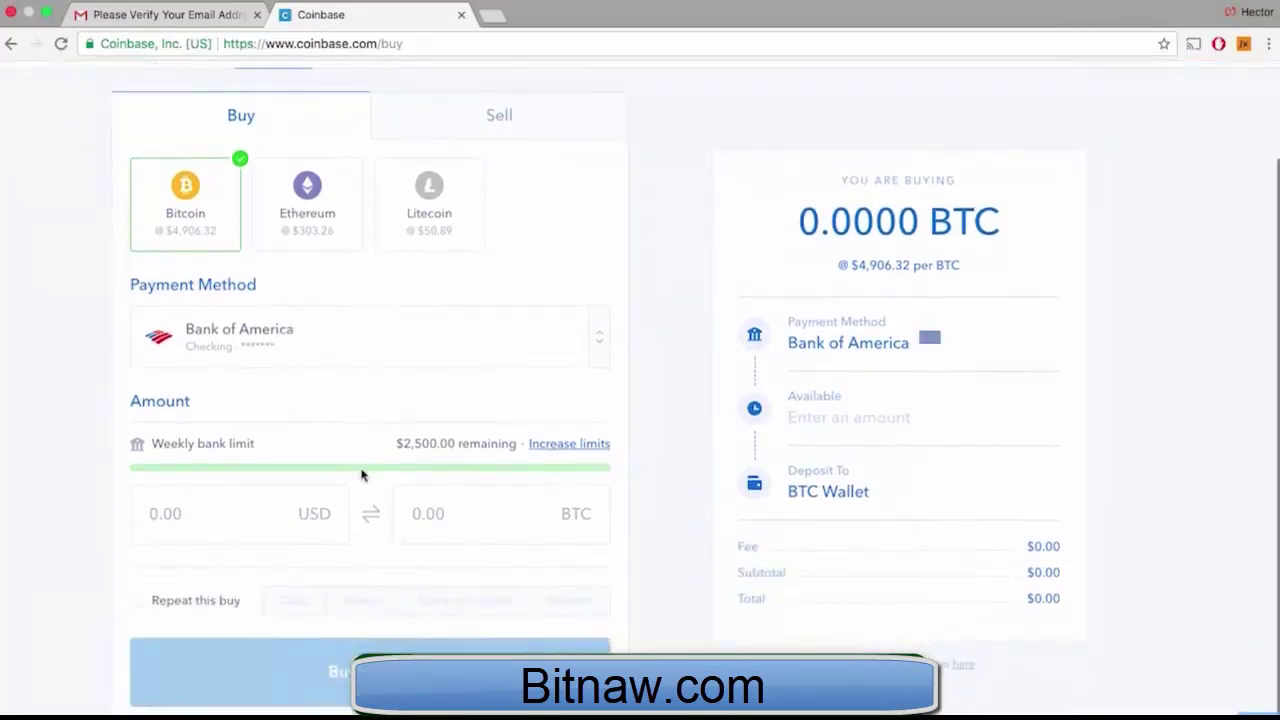
{"action": "left_click", "coordinate": [330, 201]}
{"action": "left_click", "coordinate": [425, 203]}
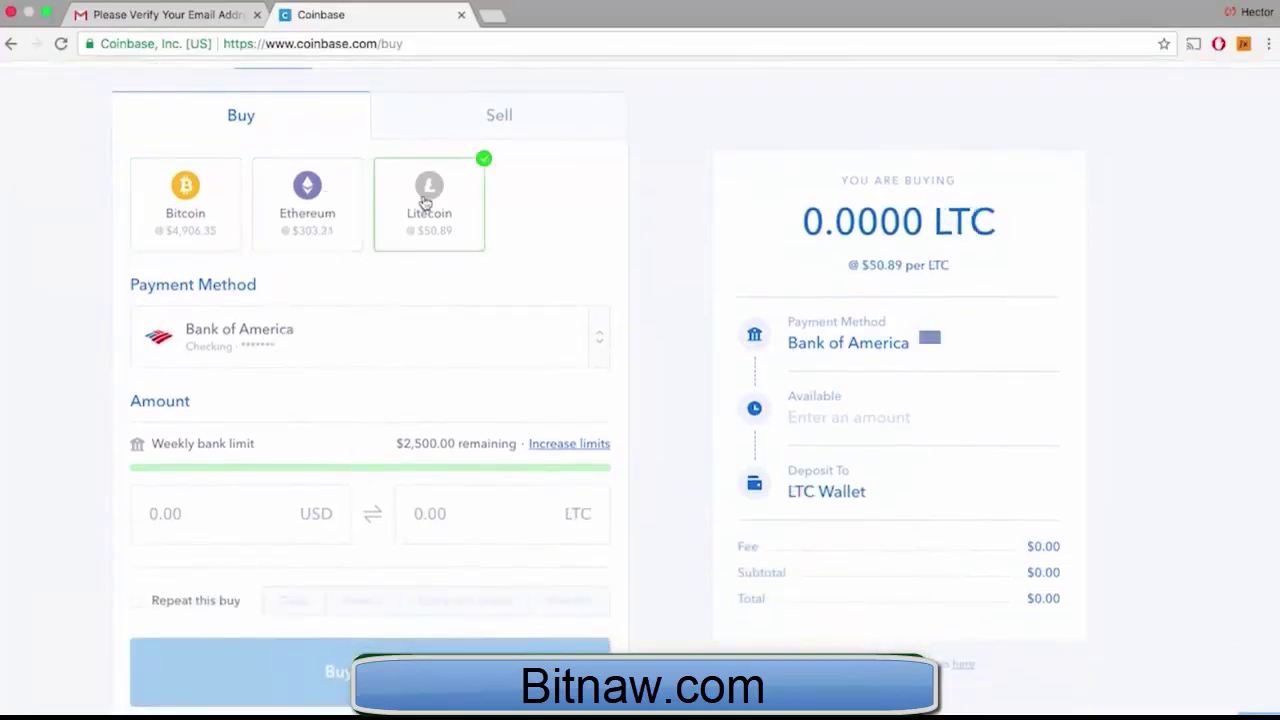
{"action": "left_click", "coordinate": [167, 210]}
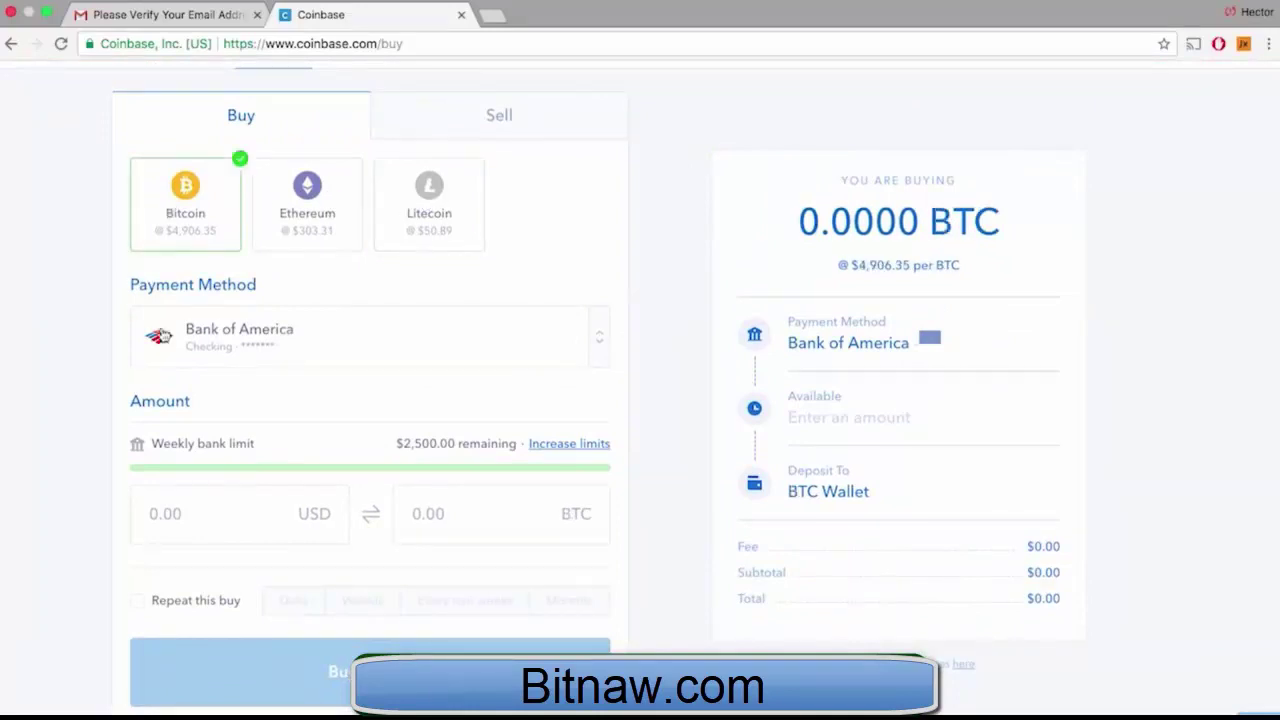
Enter $20.00 (0.00377262 BTC, $1.49 fee) and proceed to the Bitcoin purchase confirmation
{"action": "left_click", "coordinate": [182, 531]}
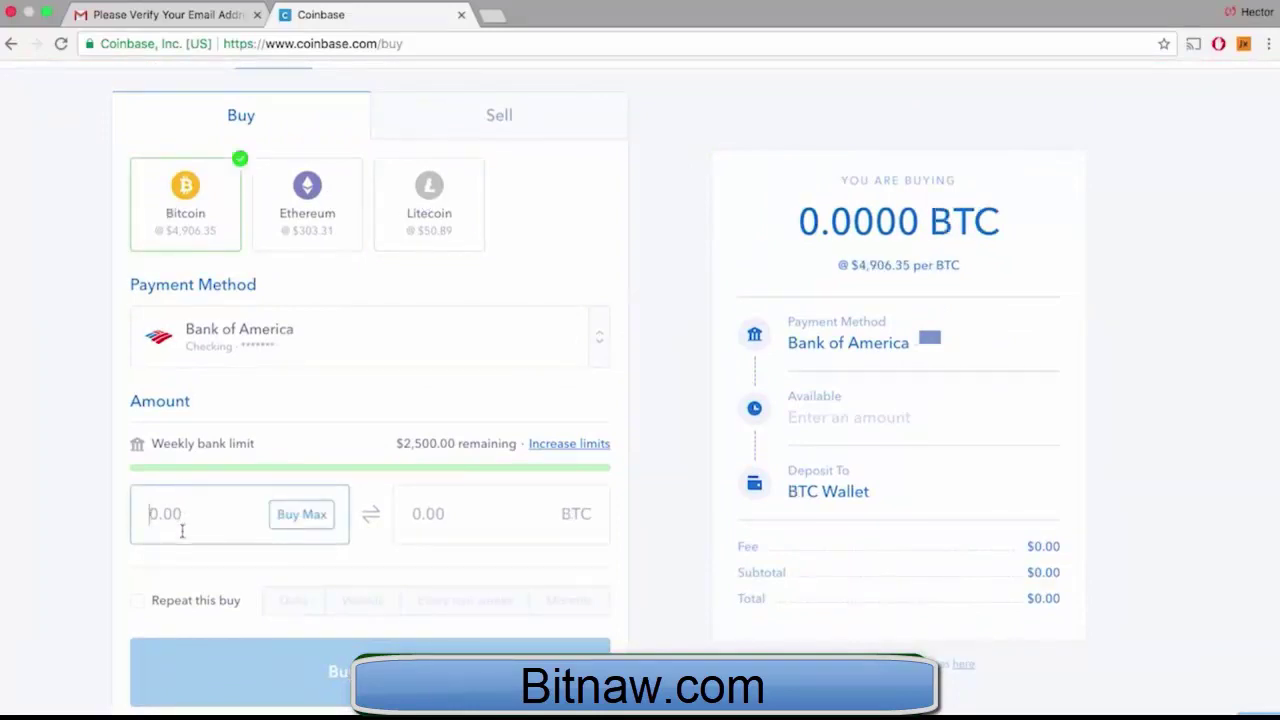
{"action": "type", "text": "20.00"}
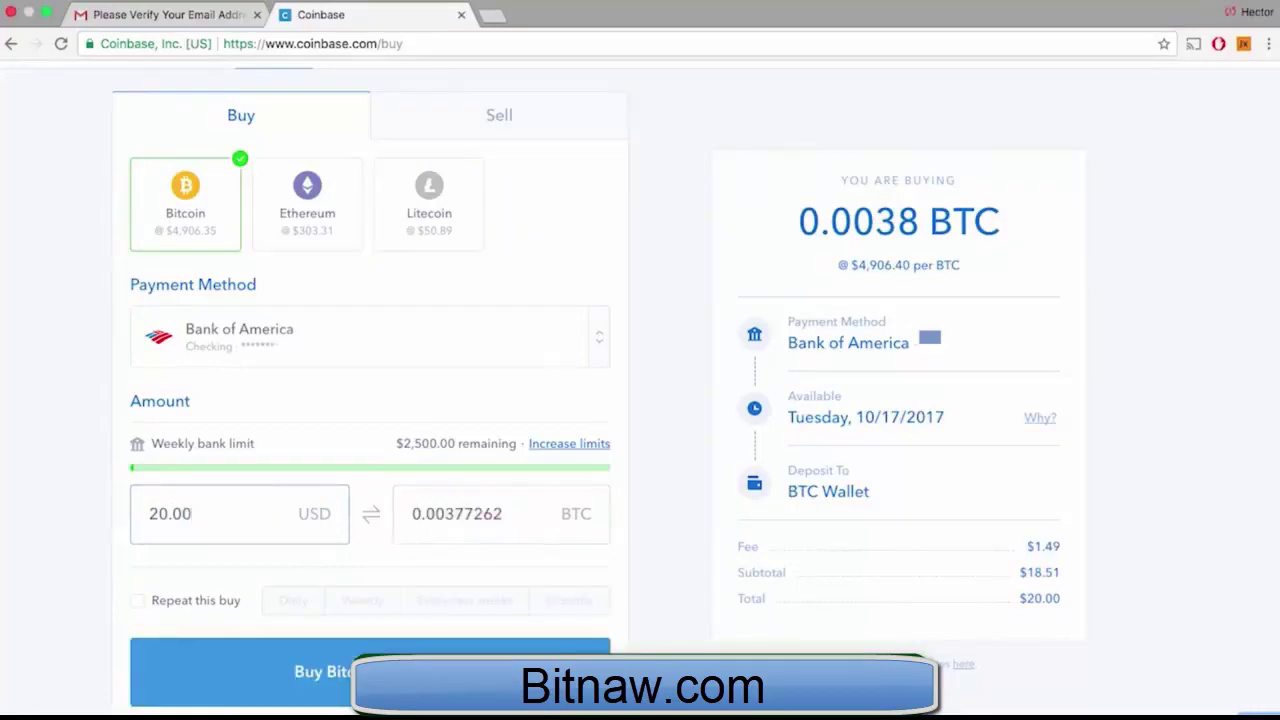
{"action": "left_click", "coordinate": [354, 627]}
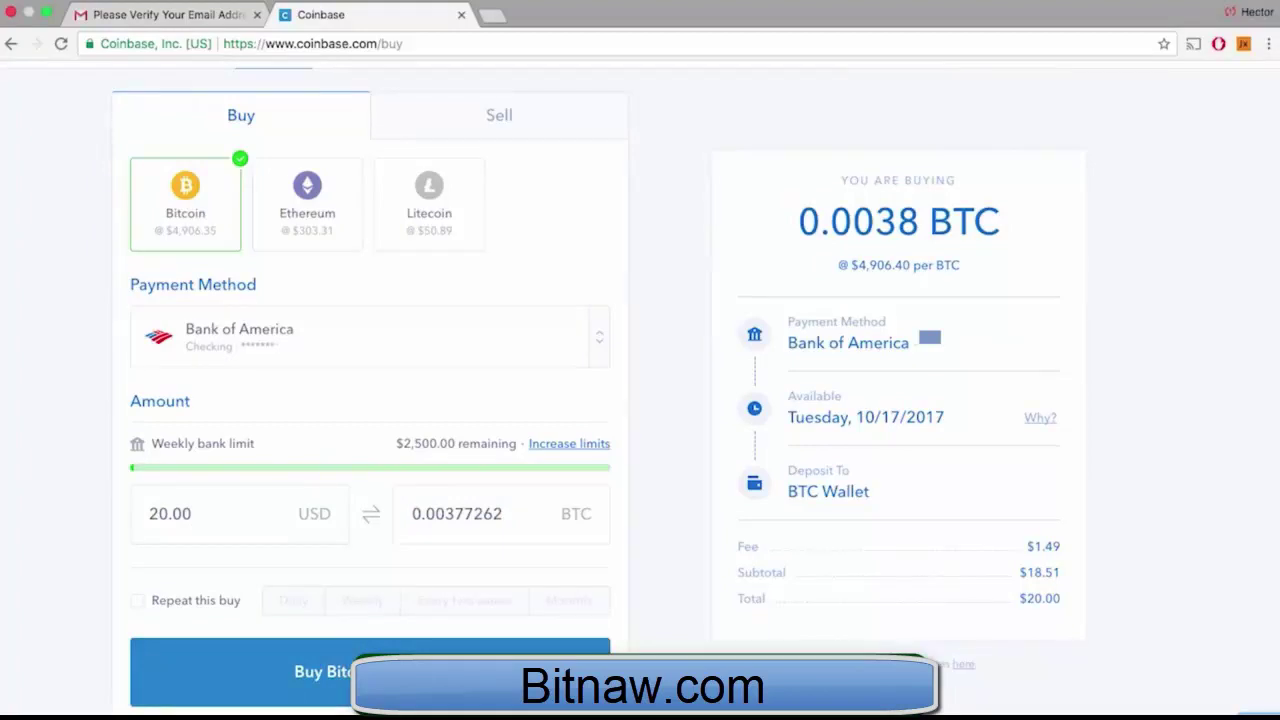
{"action": "left_click", "coordinate": [330, 671]}
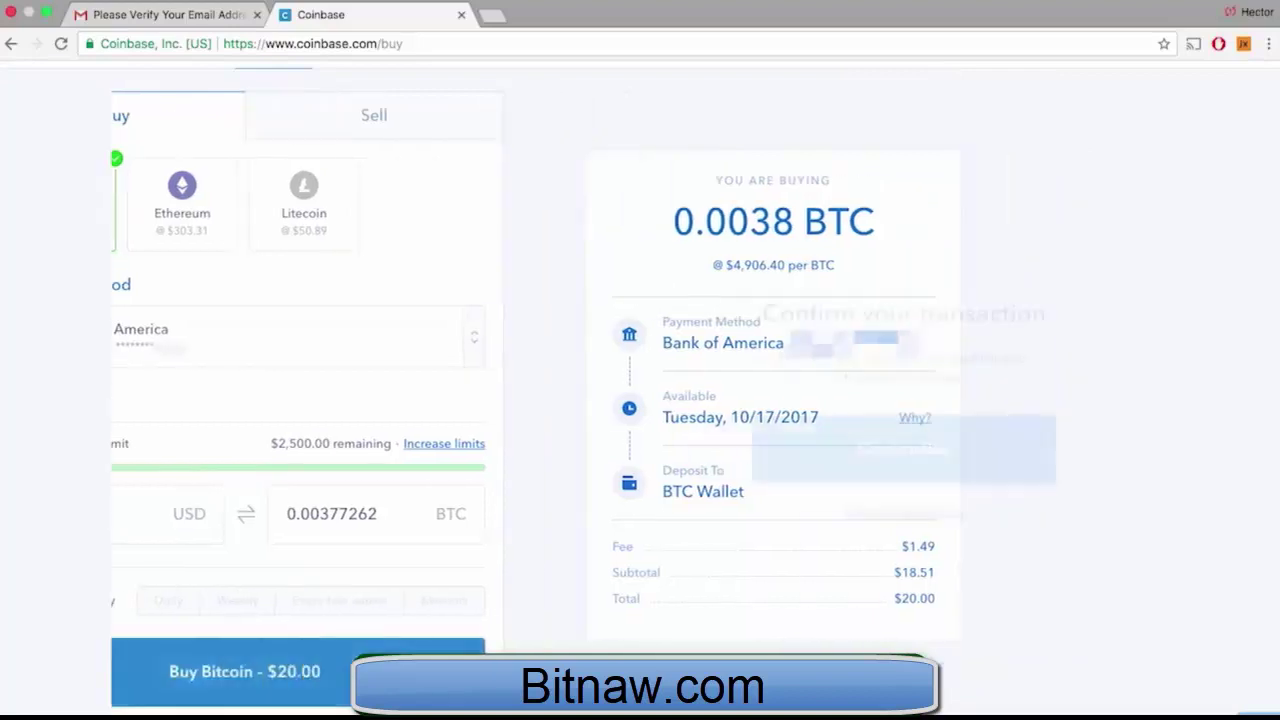